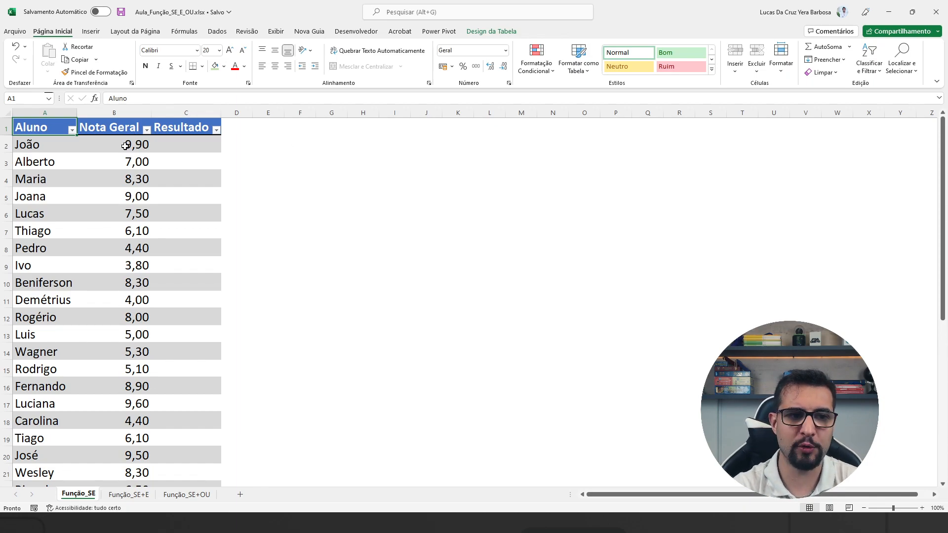
In cell C2, start an SE formula whose logical test is that row's Nota Geral >=7
left_click(129, 145)
left_click(187, 143)
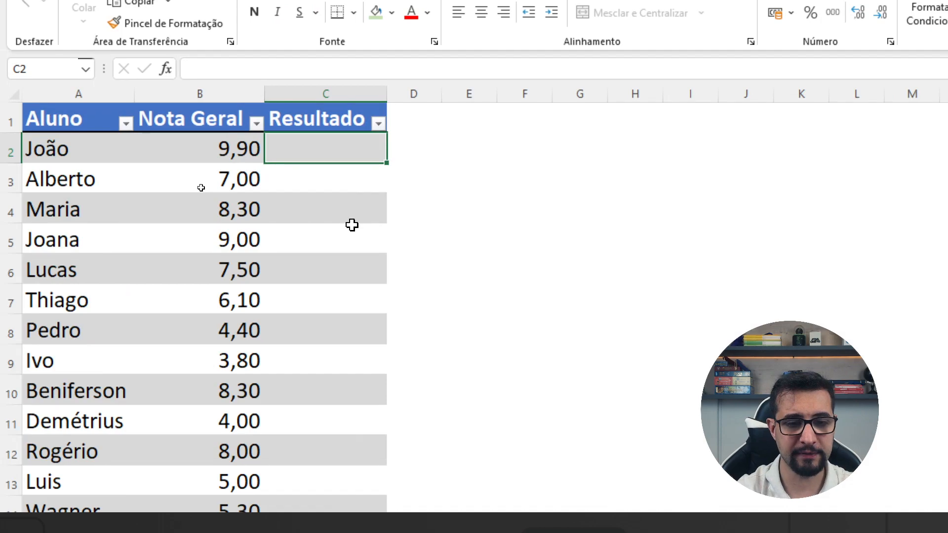
type("=SE")
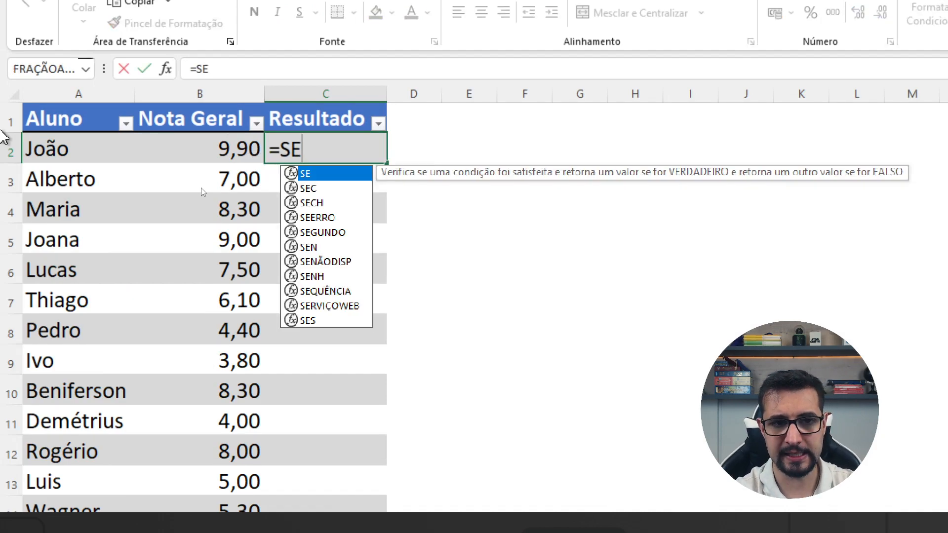
type("(")
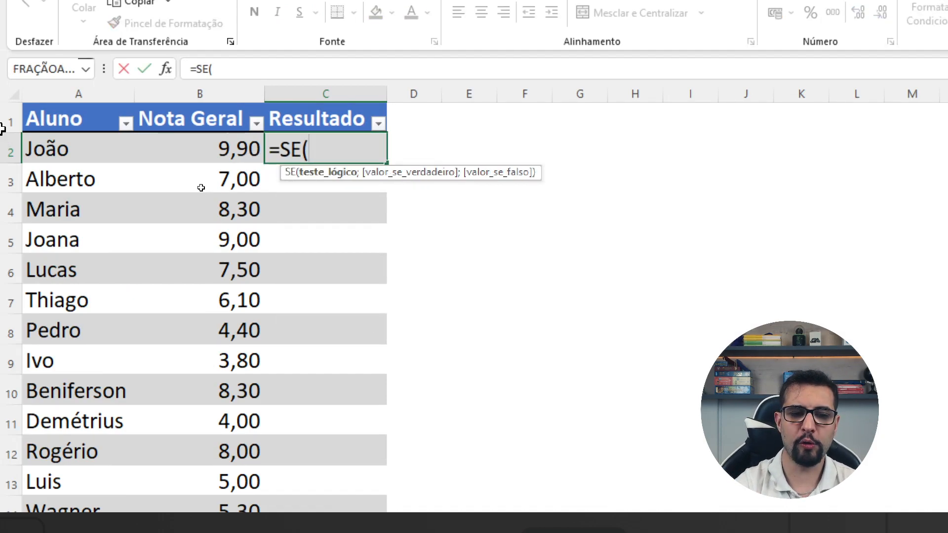
left_click(227, 150)
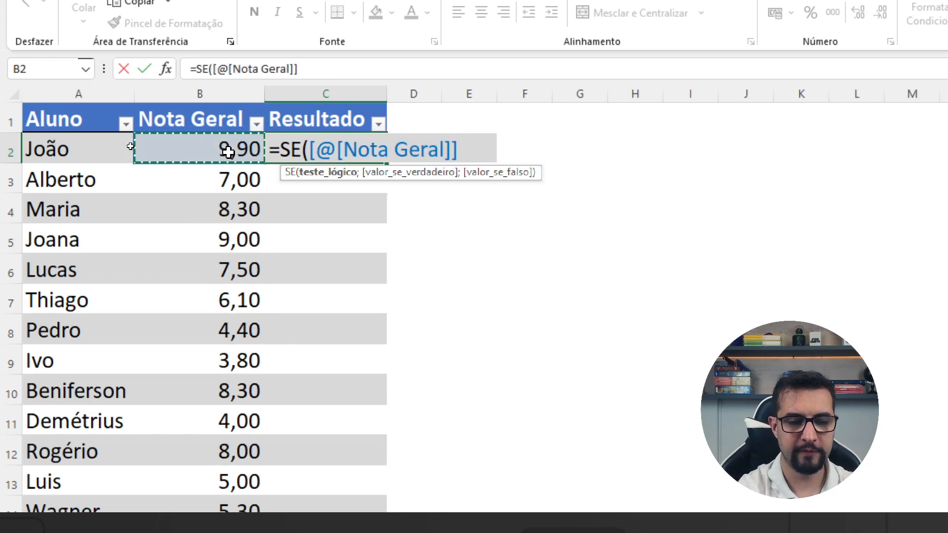
type(">=7")
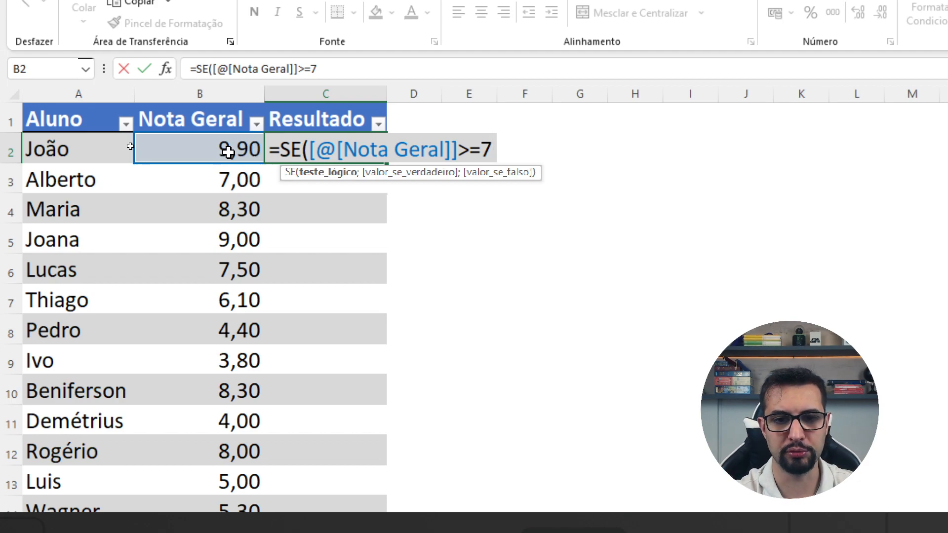
type(";")
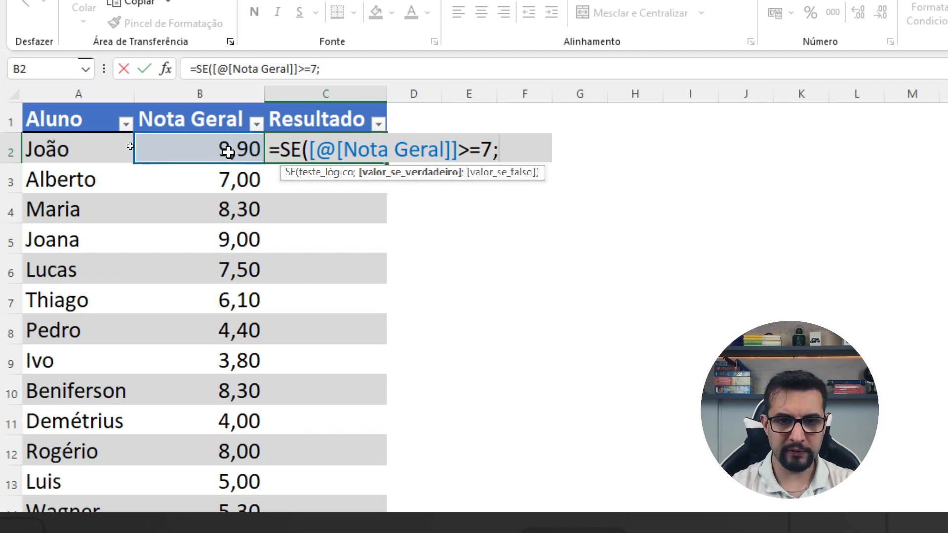
Complete the C2 formula so it returns "Aprovado" when true and "Reprovado" when false, and enter it
type("\"")
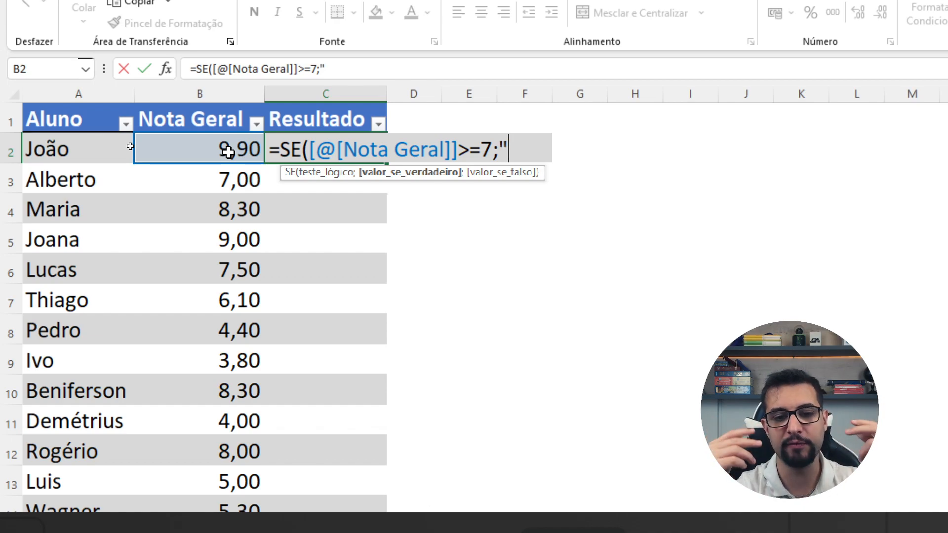
type("A")
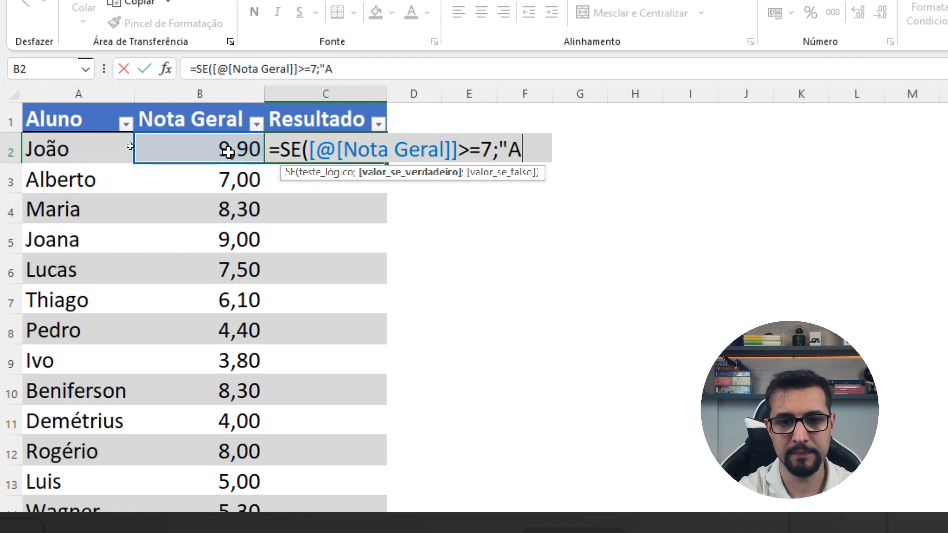
type("provado\"")
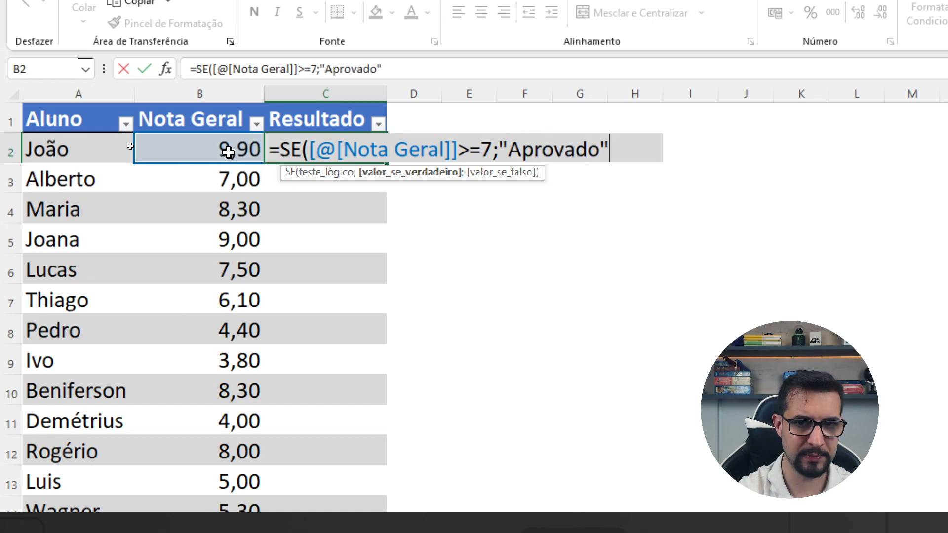
type(";\"")
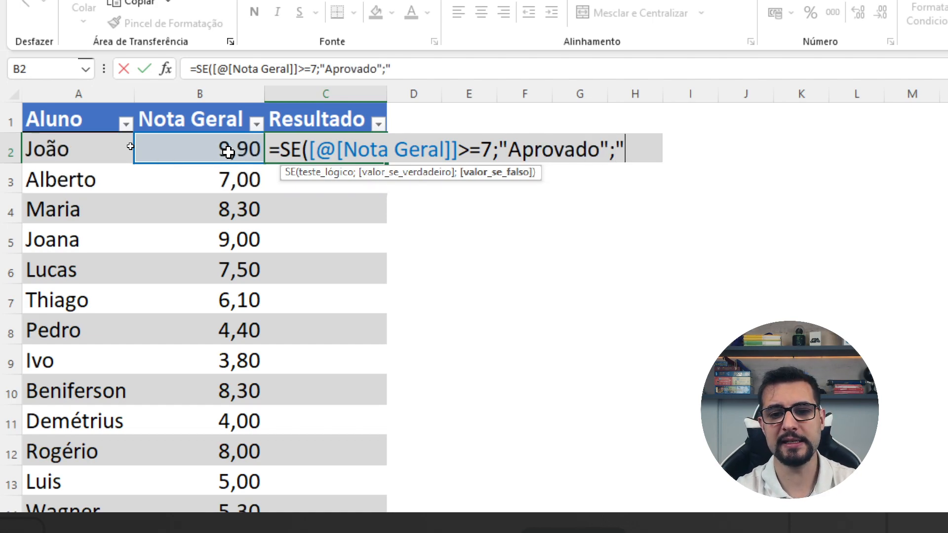
type("Repr")
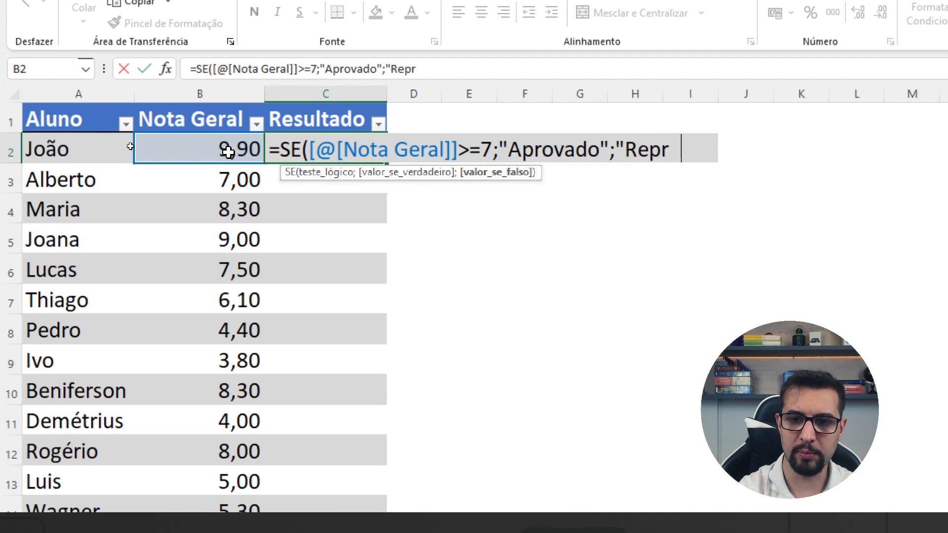
type("ovado\")")
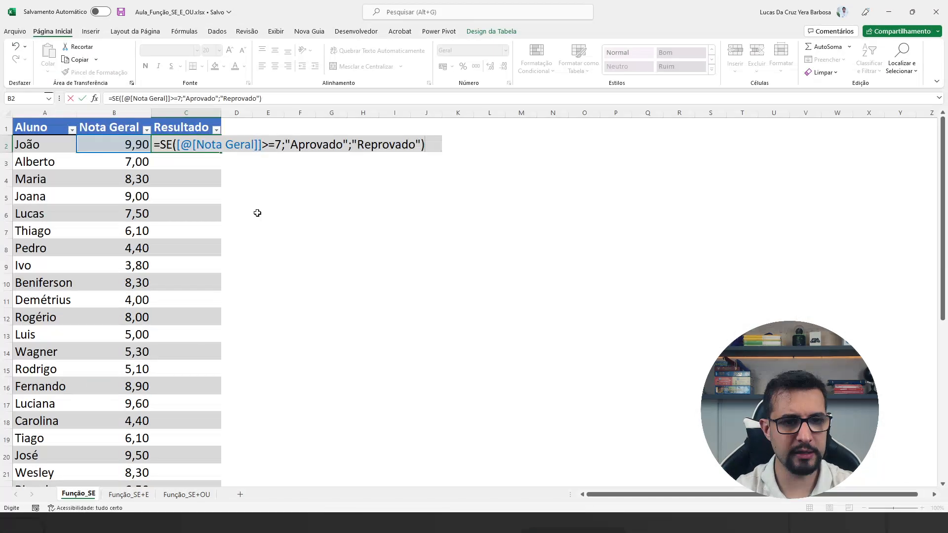
key("Return")
Fill the C2 formula down the whole Resultado column and check the grades in B3 to B6 against their results
key("Up")
left_click(132, 146)
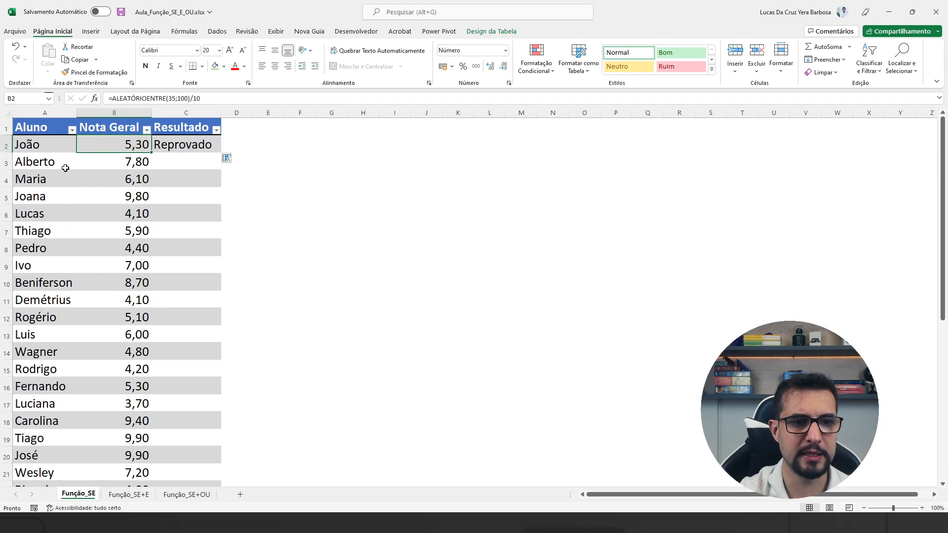
left_click(172, 151)
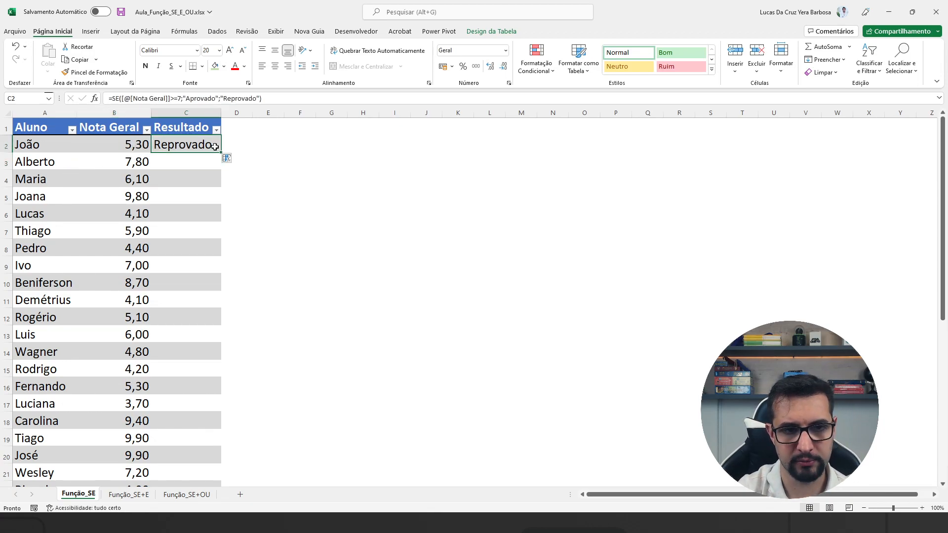
double_click(221, 154)
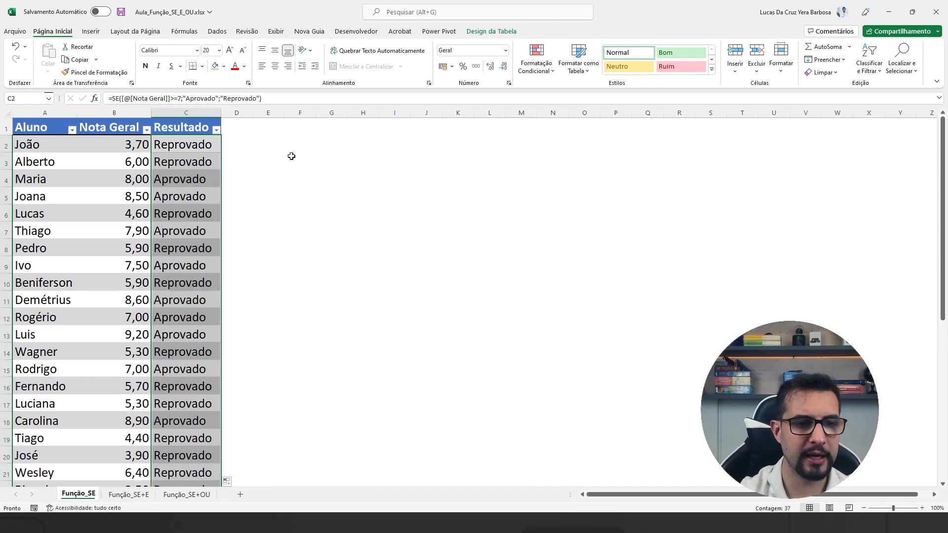
left_click(115, 159)
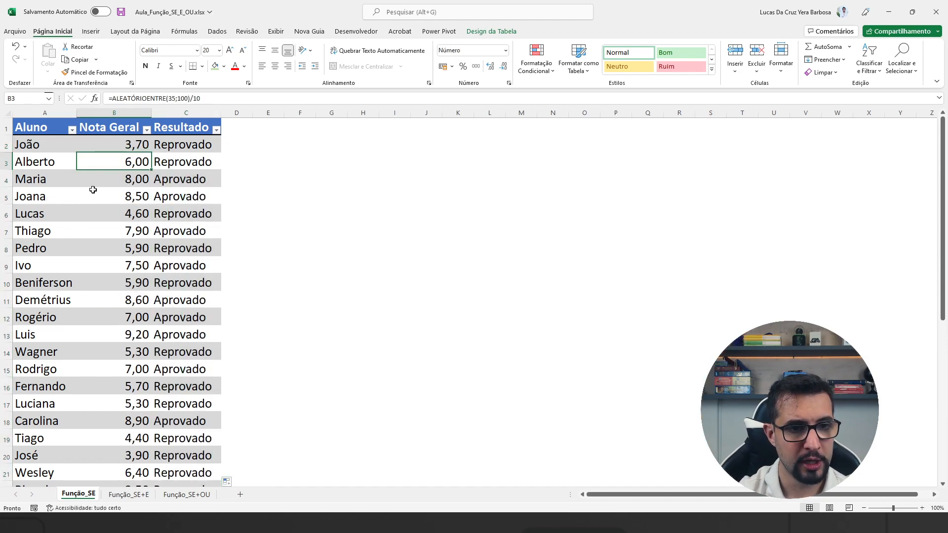
left_click(137, 182)
left_click(138, 197)
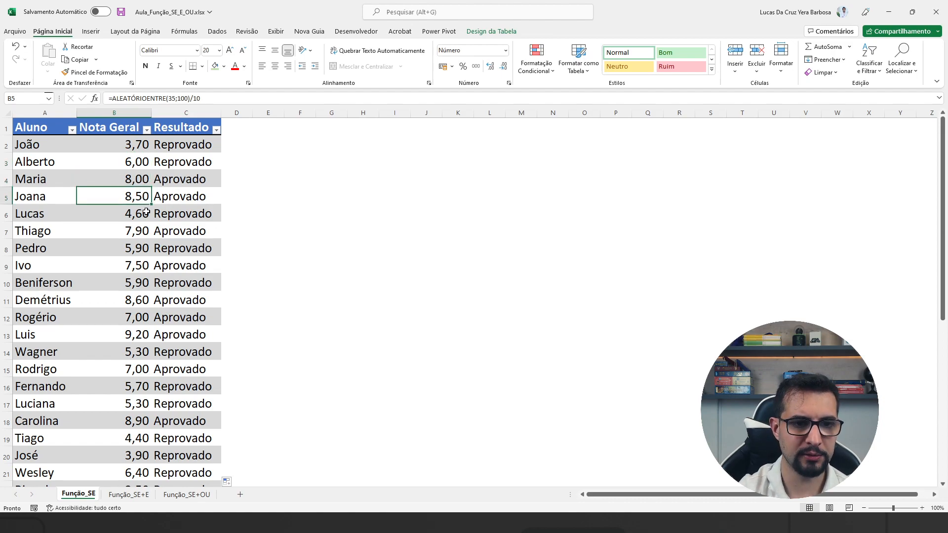
left_click(149, 216)
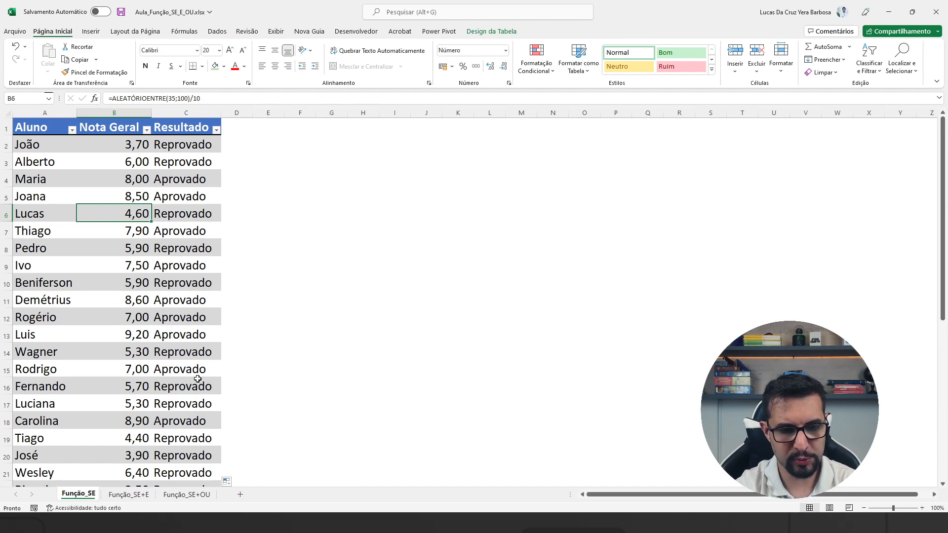
On the Função_SE+E sheet, start an SE formula in D2 with a nested E function whose first condition is Matéria >=7
left_click(129, 494)
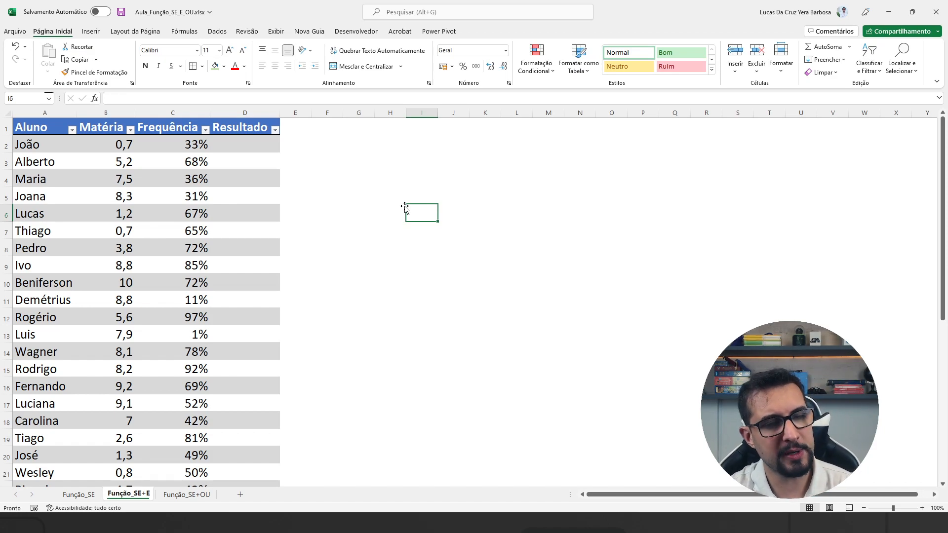
left_click(245, 147)
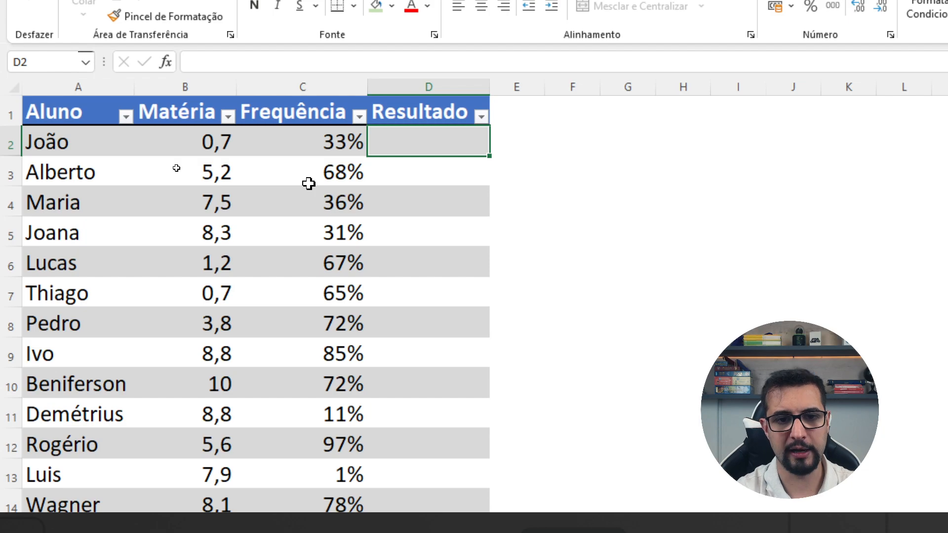
type("=SE")
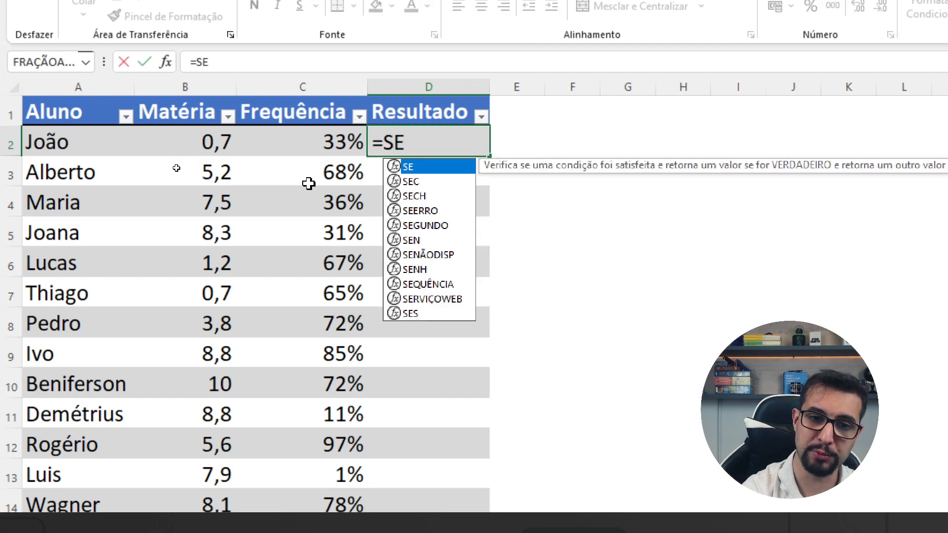
type("(")
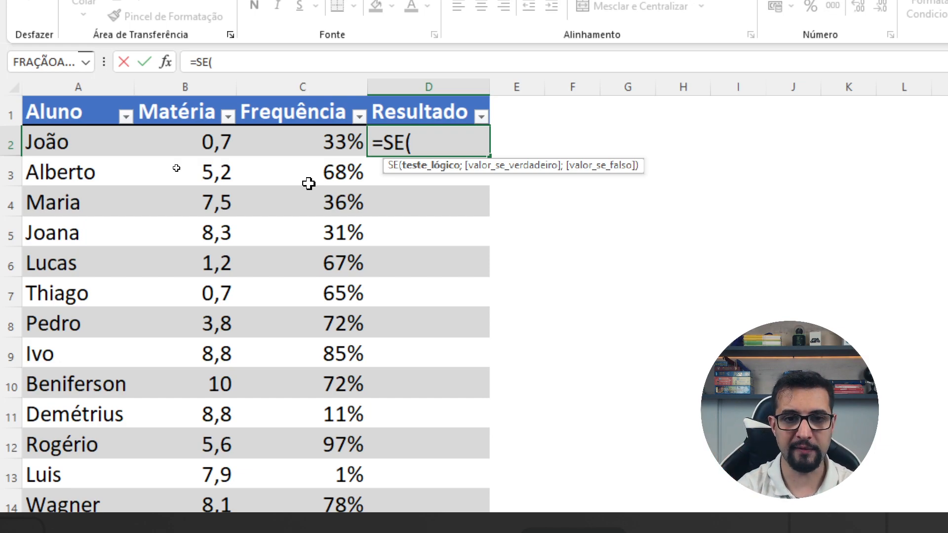
type("E([@Matéria")
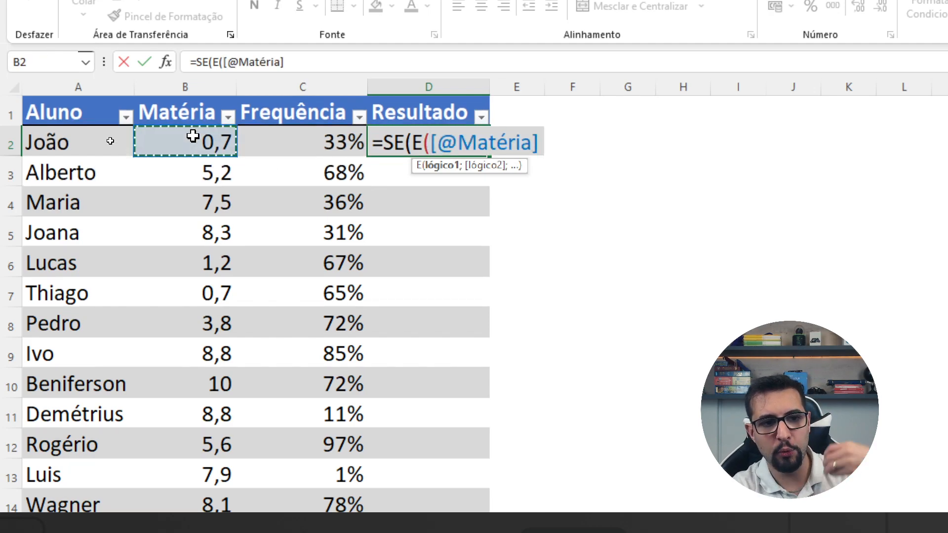
left_click(193, 137)
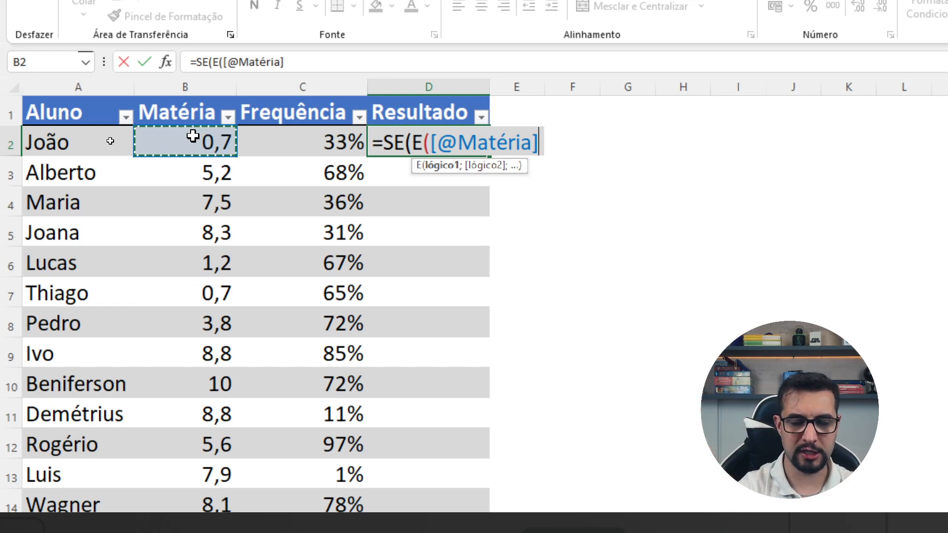
type(">=7")
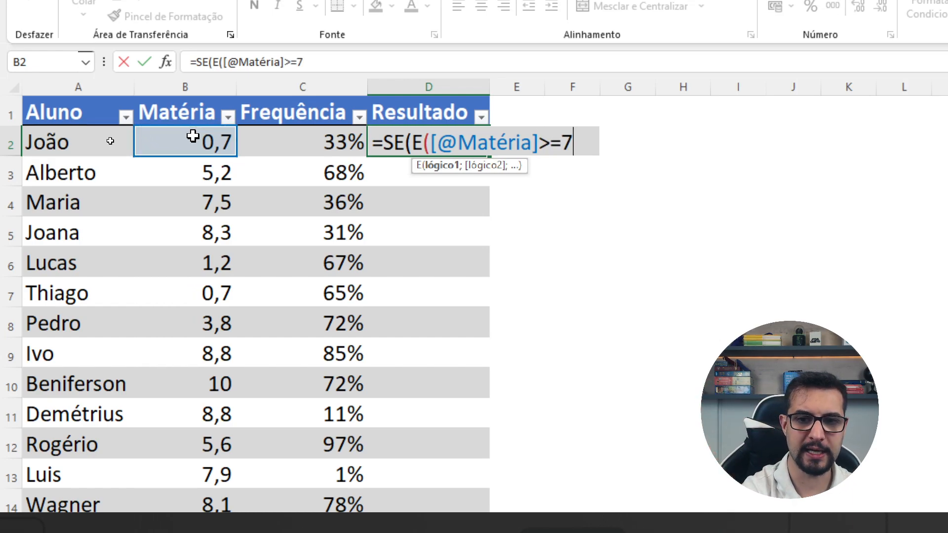
Add Frequência >=70% as the second condition of the nested E function and close that function
type(";")
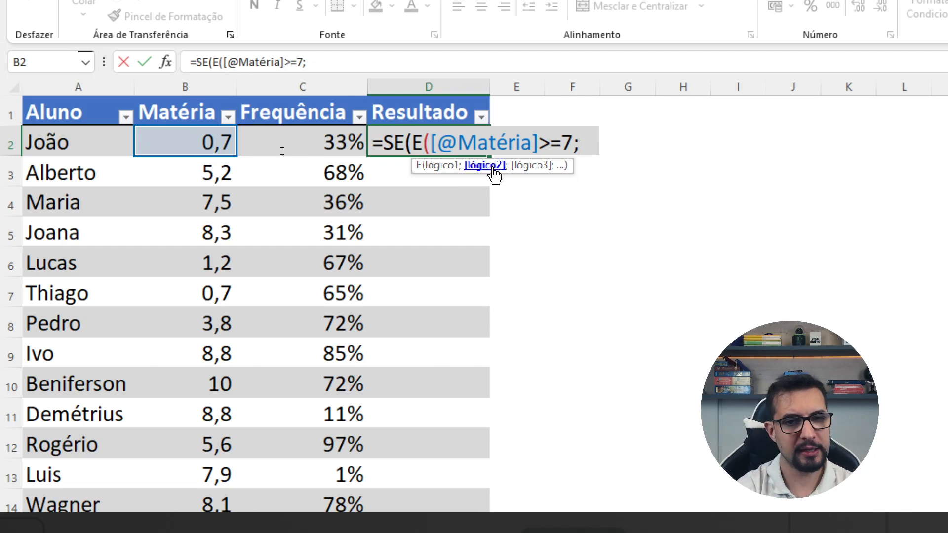
left_click(310, 143)
type(">=70%")
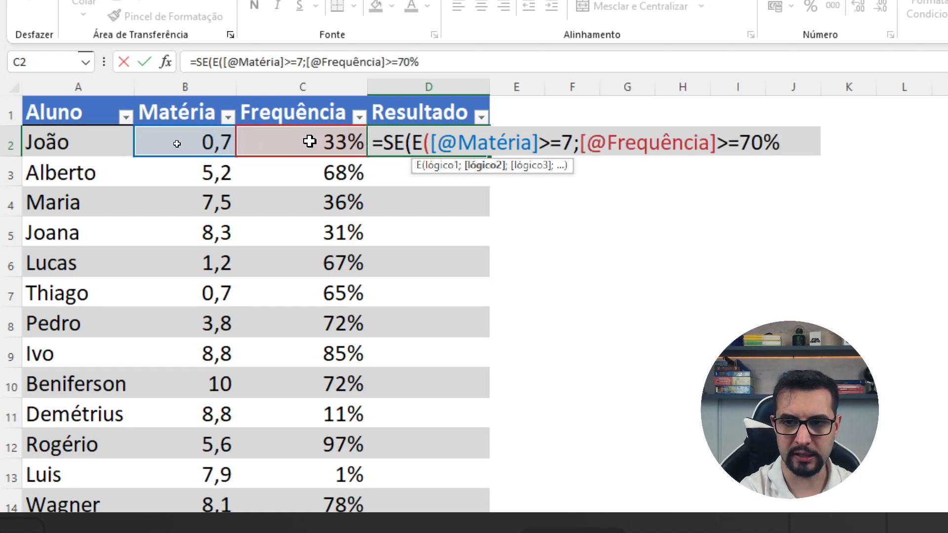
type(")")
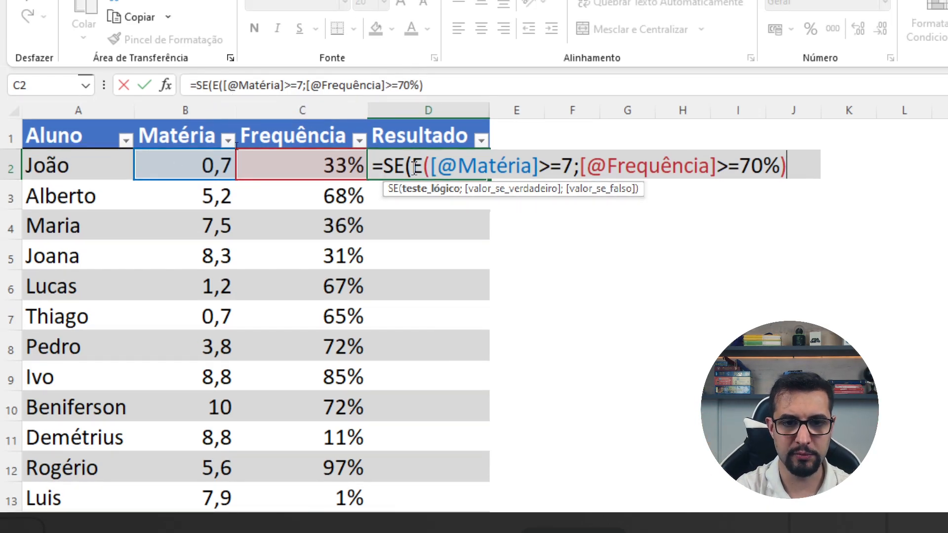
left_click(449, 142)
left_click(790, 168)
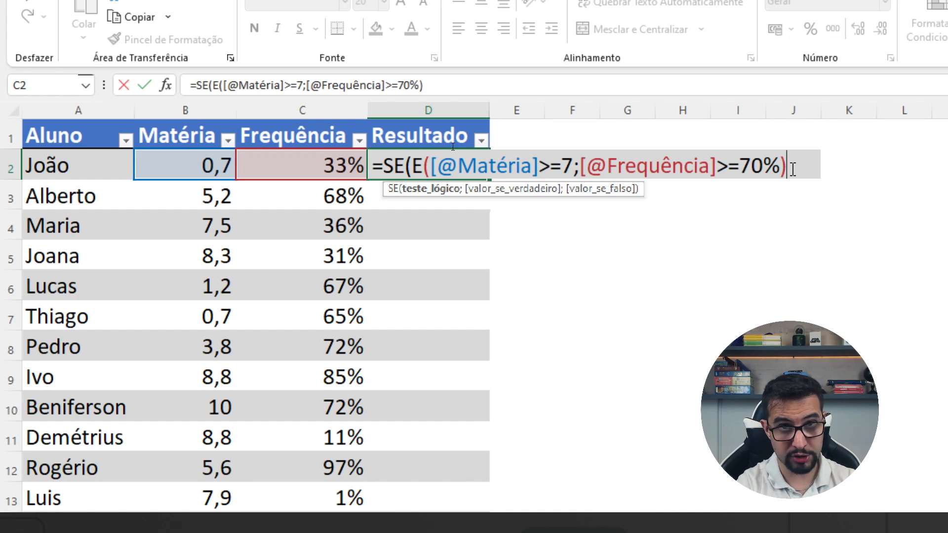
Complete the D2 formula with "Aprovado" for true and "Reprovado" for false, and enter it
type(";")
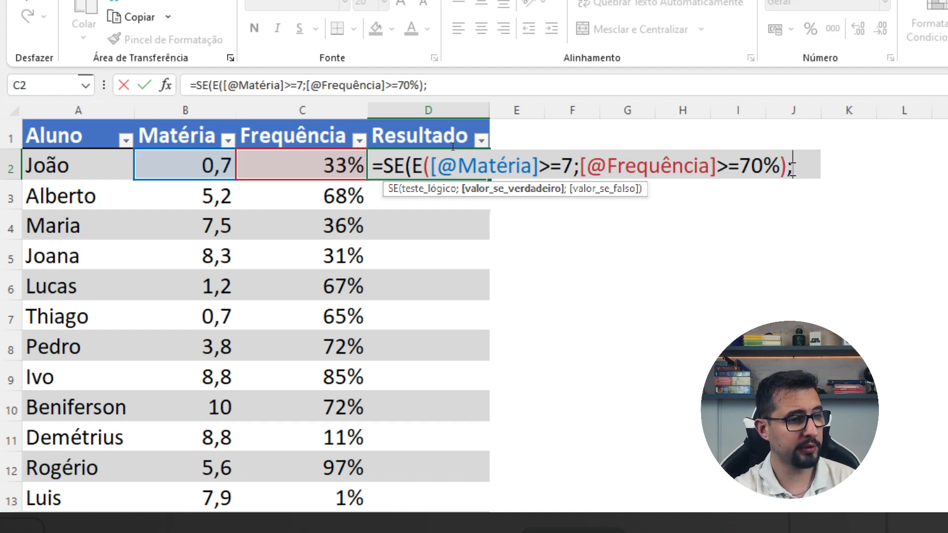
type("\"Aprov")
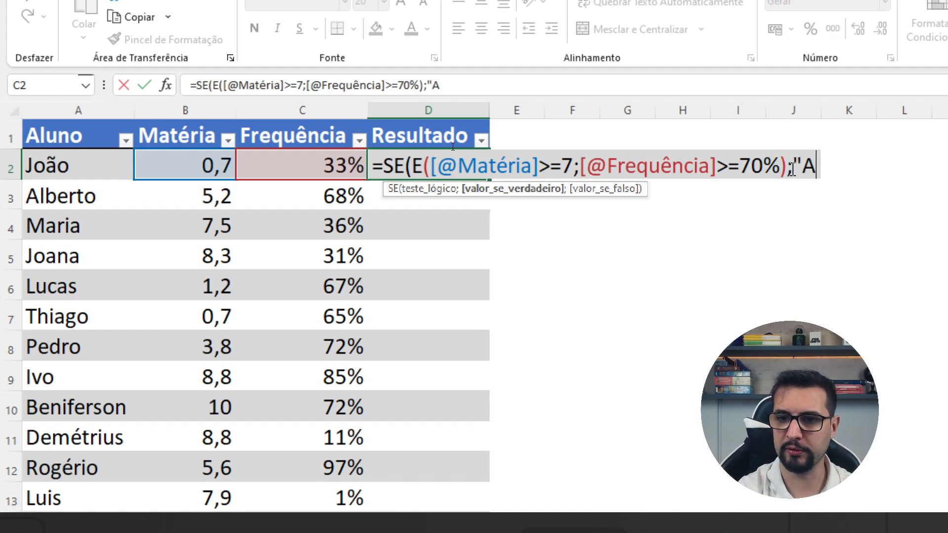
type("ado\";")
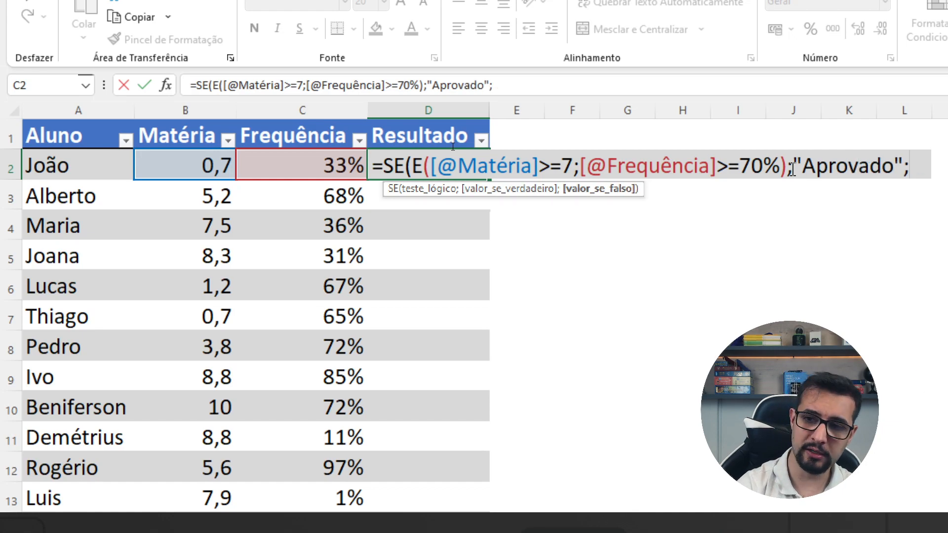
type("\"R")
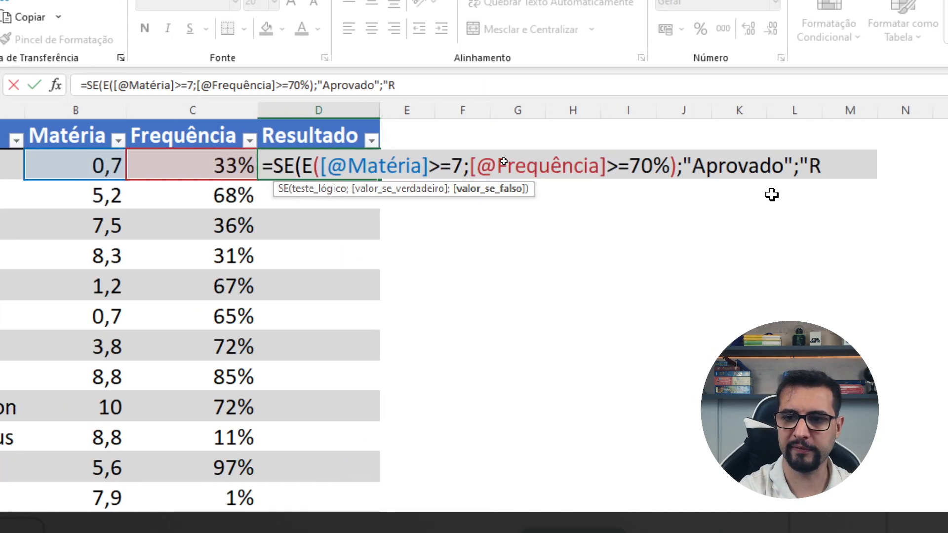
type("eprovado\")")
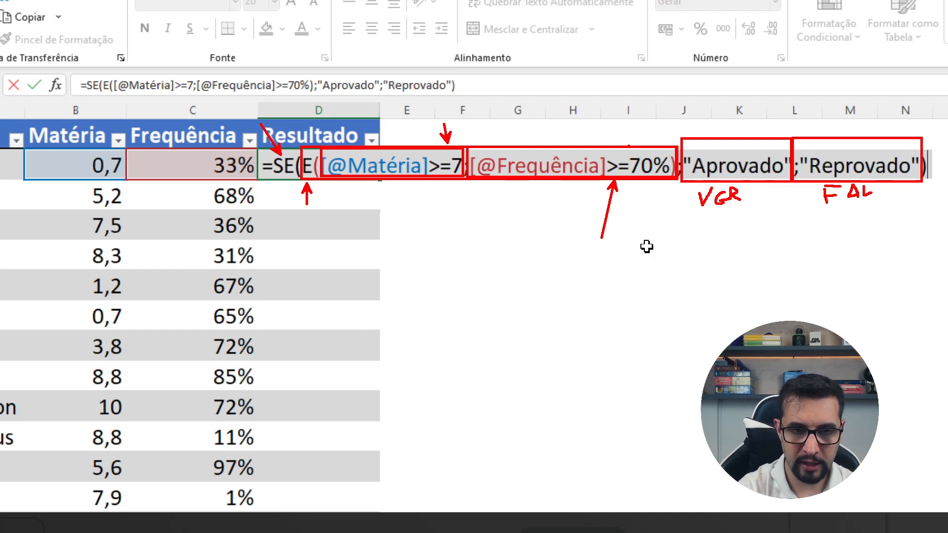
key("Return")
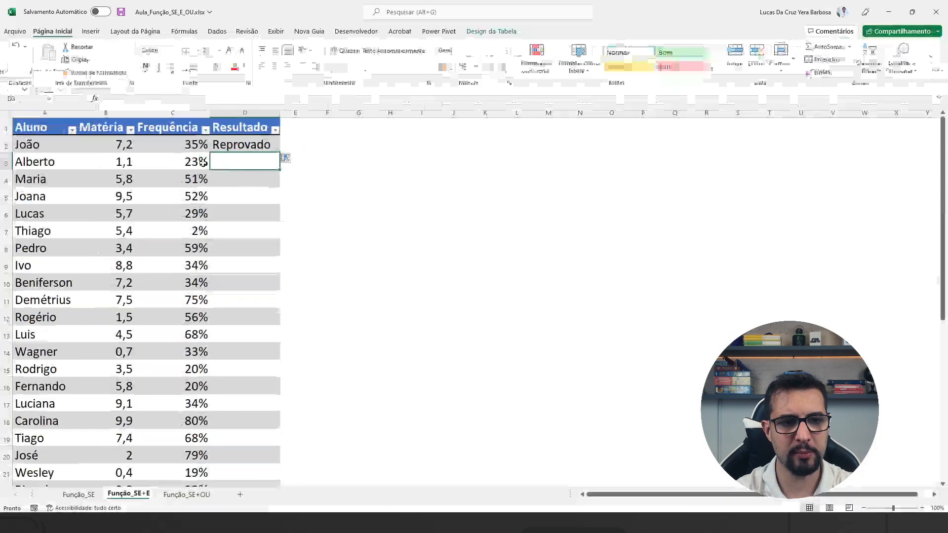
Check the Matéria and Frequência values in row 2 and fill the D2 formula down the whole Resultado column
left_click(133, 148)
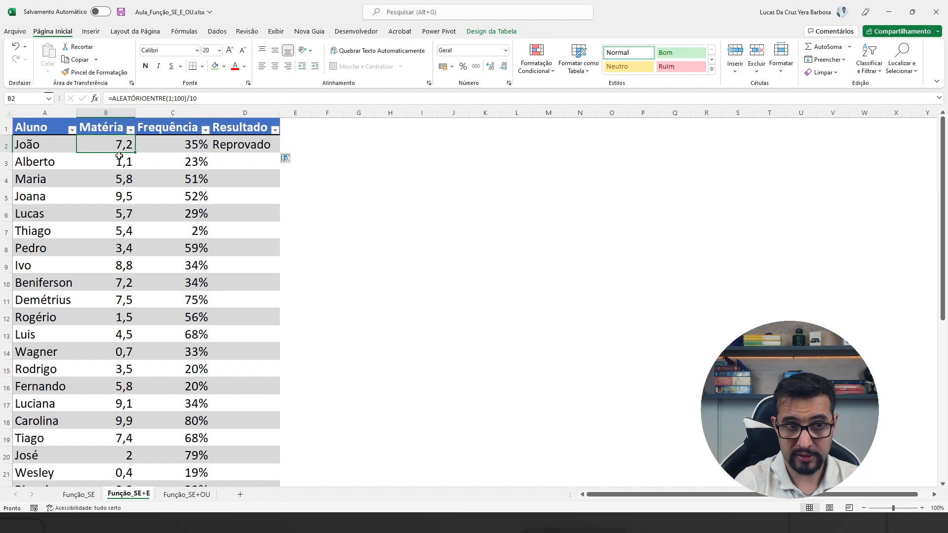
left_click(187, 144)
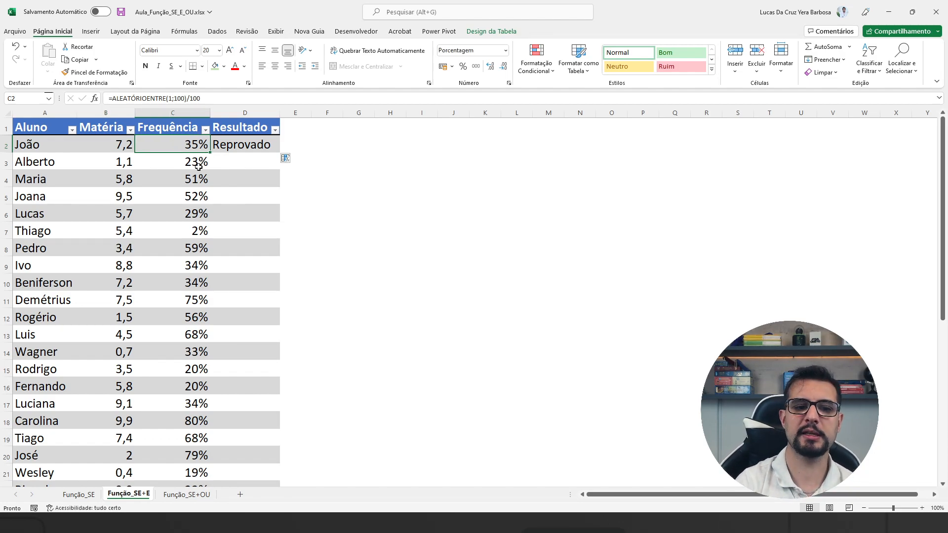
left_click(240, 147)
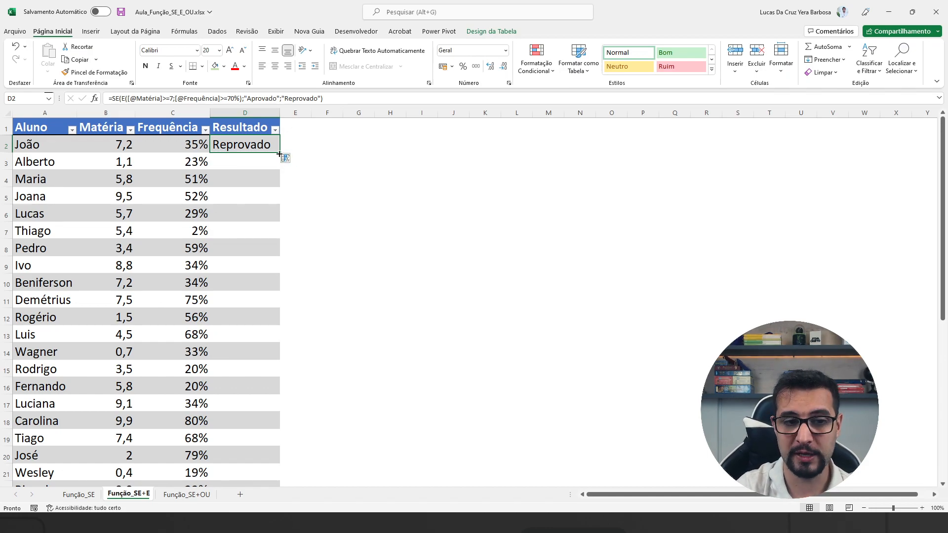
double_click(279, 155)
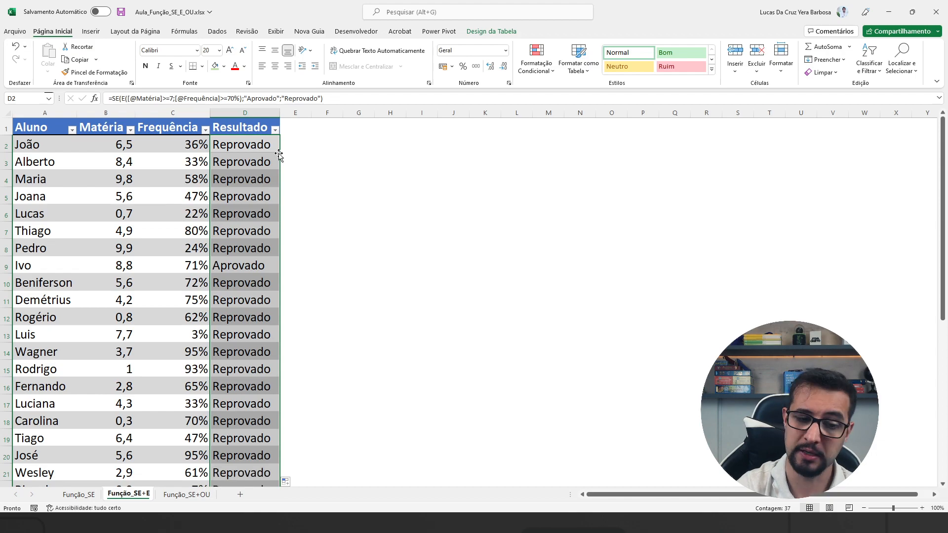
Recalculate the random grades and attendance three times and check the result in D4
key("F9")
key("F9")
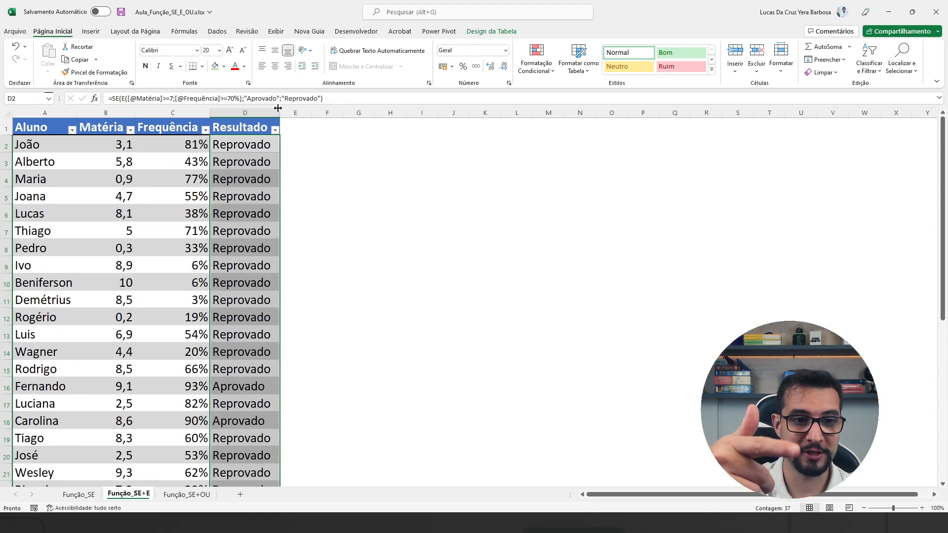
key("F9")
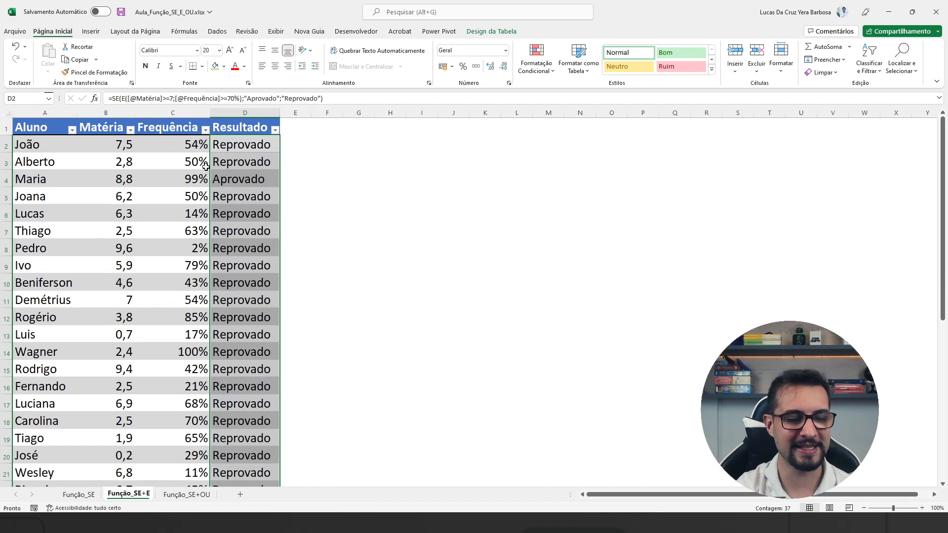
left_click(228, 173)
left_click(228, 173)
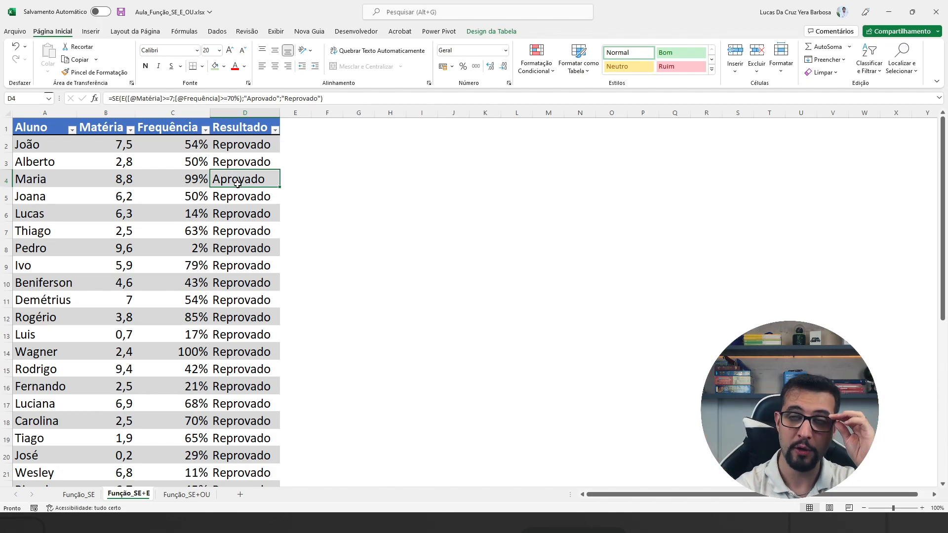
On the Função_SE+OU sheet, start an SE formula with a nested OU function in F2 under Pontuação Média
left_click(185, 495)
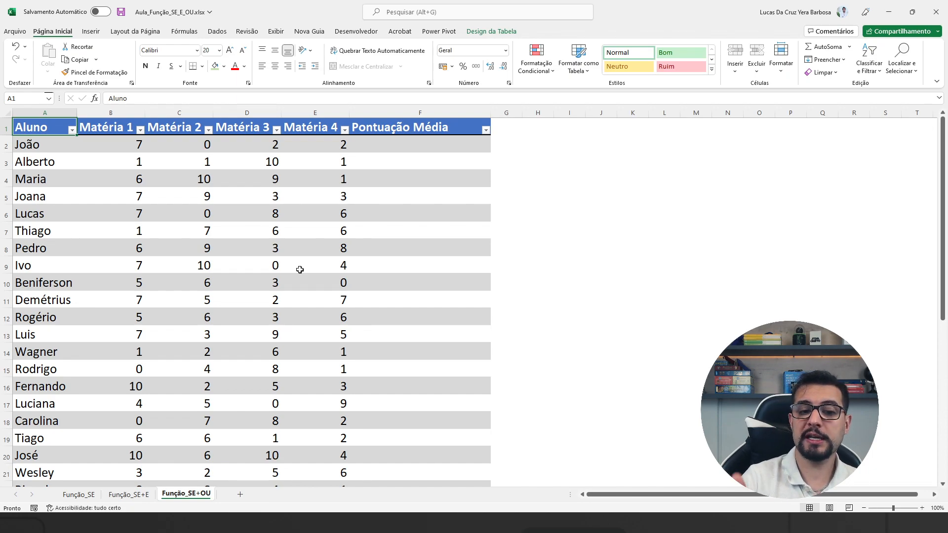
left_click(418, 149)
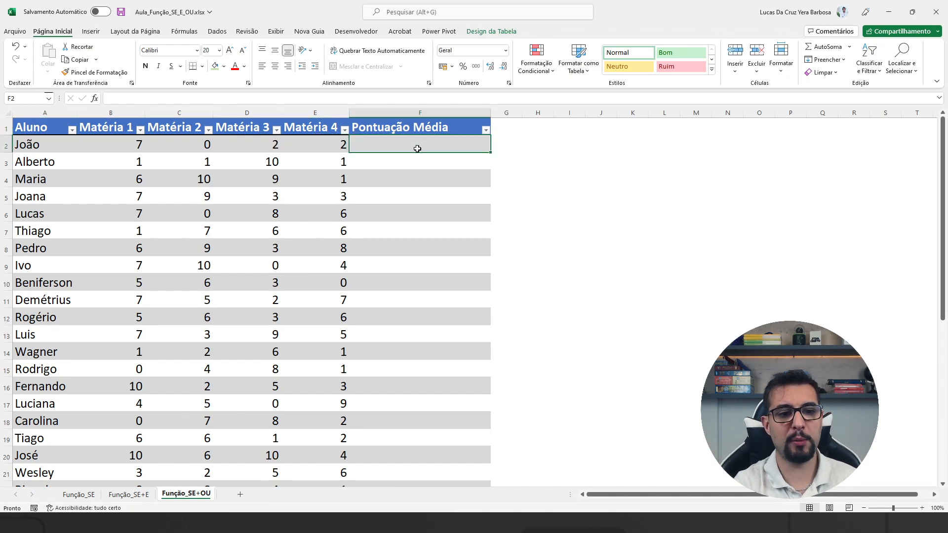
left_click_drag(102, 146, 352, 145)
left_click(360, 143)
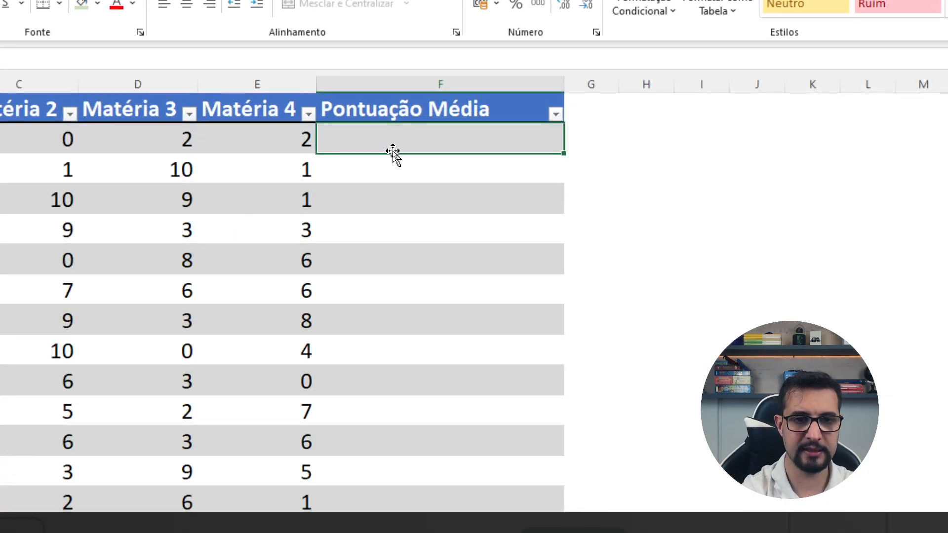
type("=SE(")
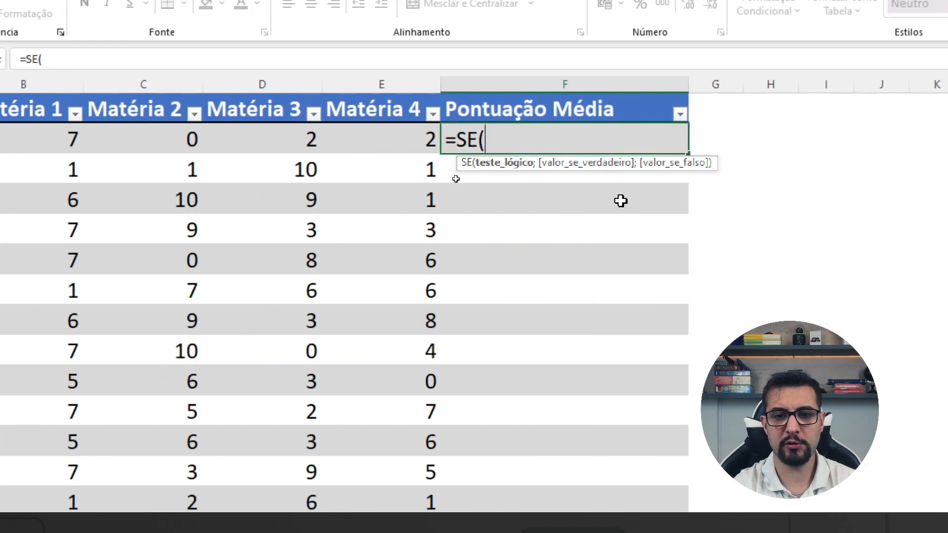
type("OU(")
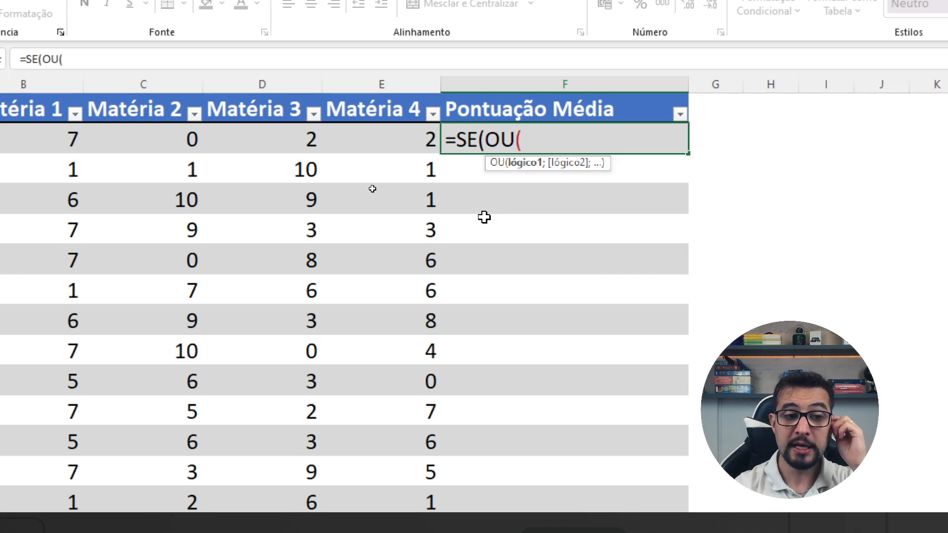
Add the conditions Matéria 1, Matéria 2, Matéria 3 and Matéria 4 each =0 to the OU function and close it
left_click(131, 142)
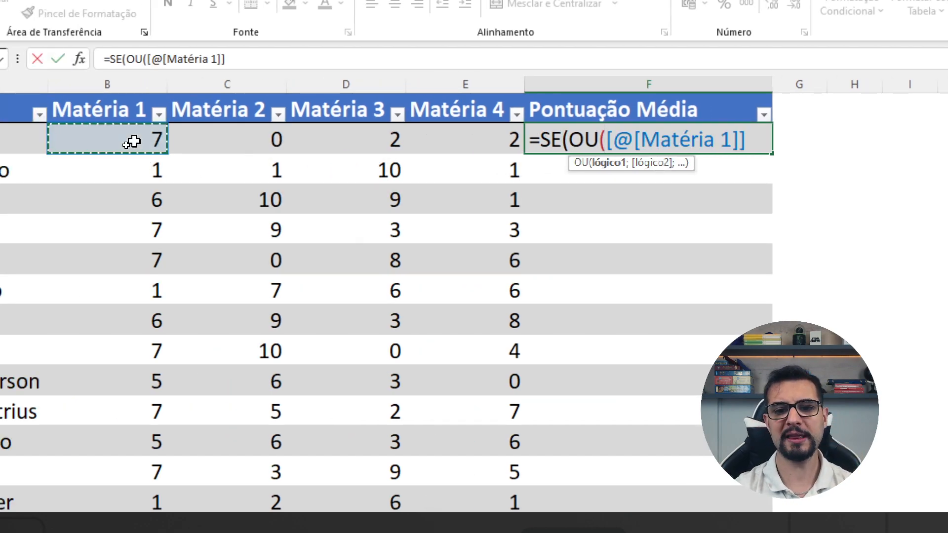
type("=0;")
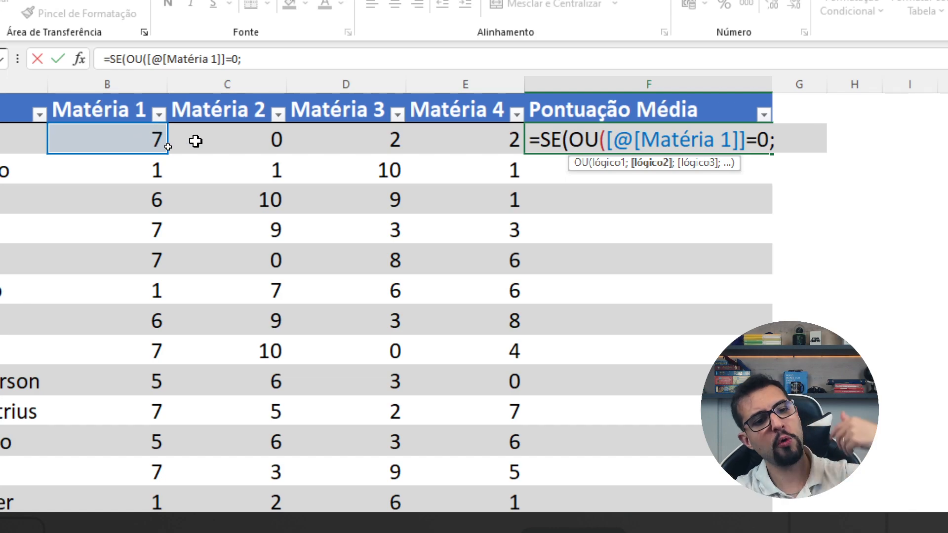
left_click(218, 143)
type("=0;")
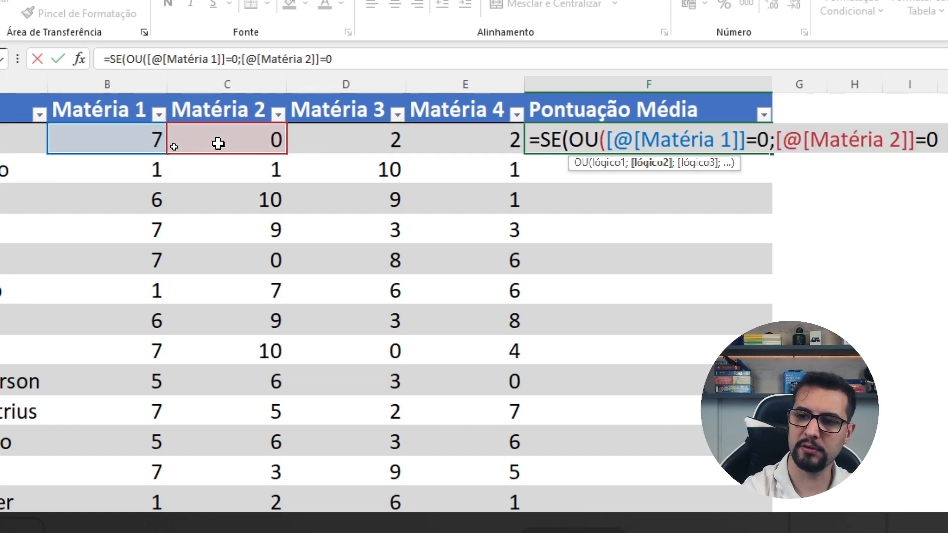
left_click(373, 139)
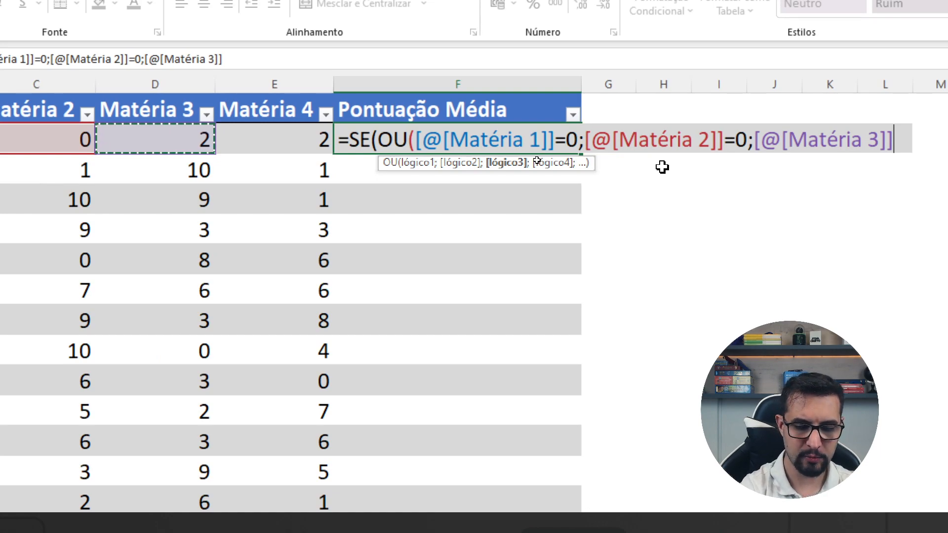
type("=0;")
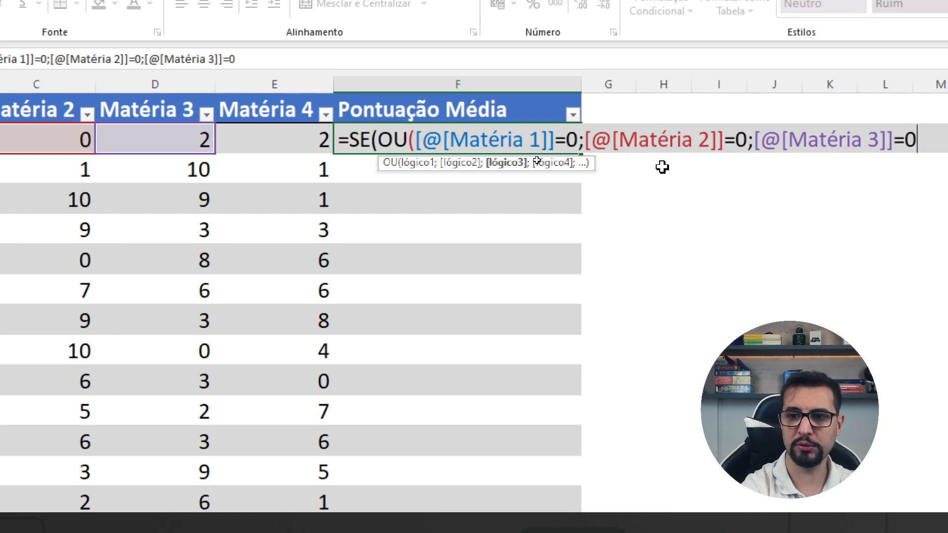
left_click(303, 143)
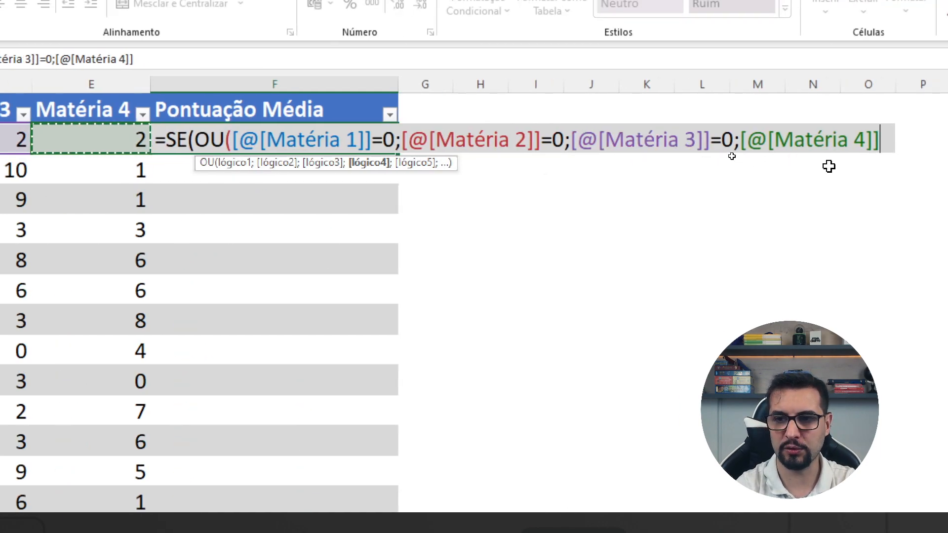
type("=0)")
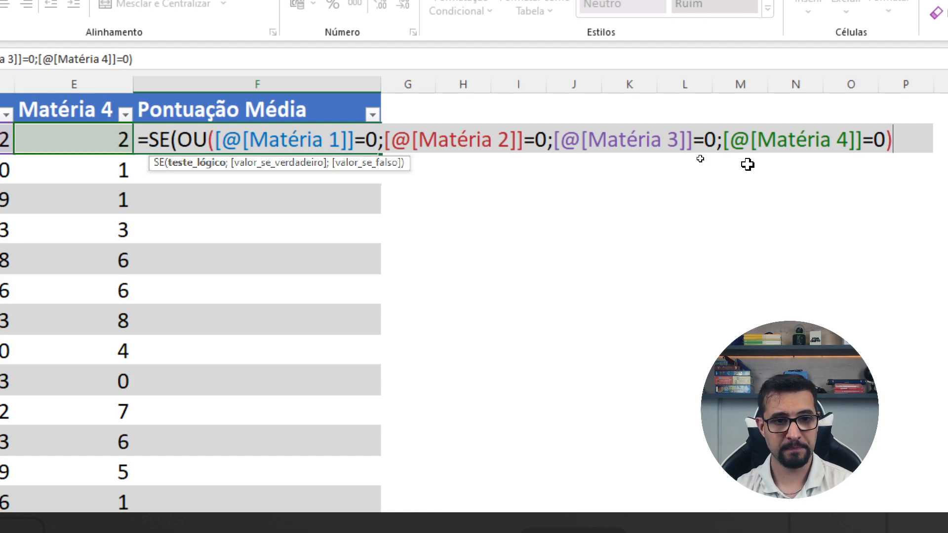
Set "Desclassificado" as the value if true in the F2 formula
type(";")
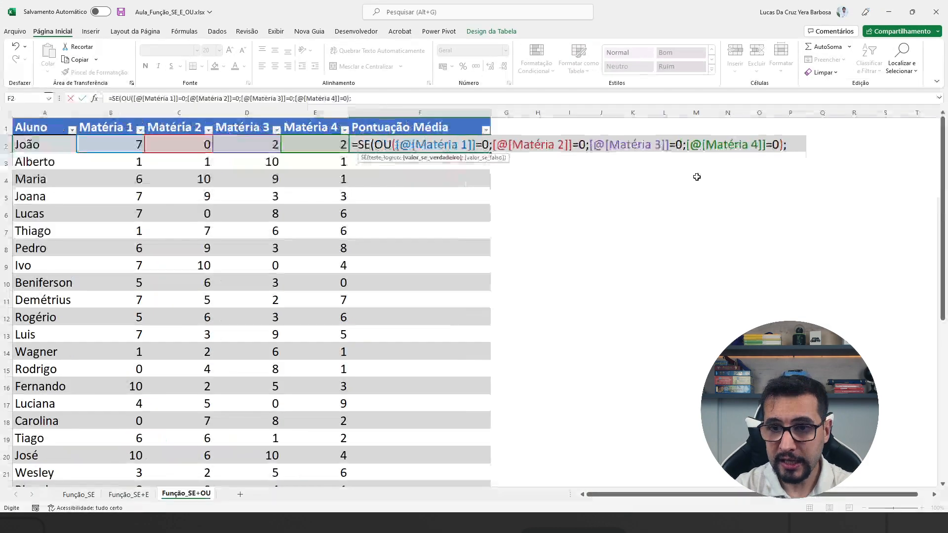
type("\"D")
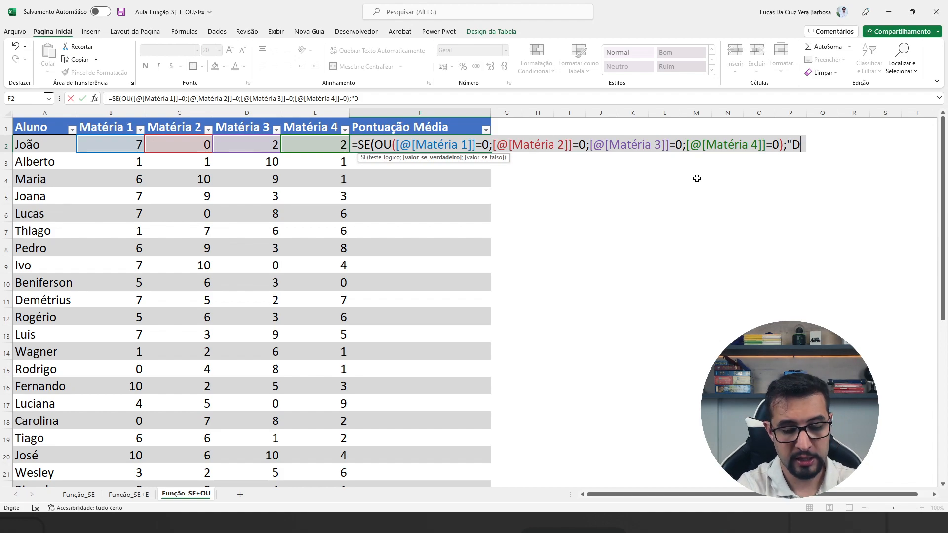
type("esclassi")
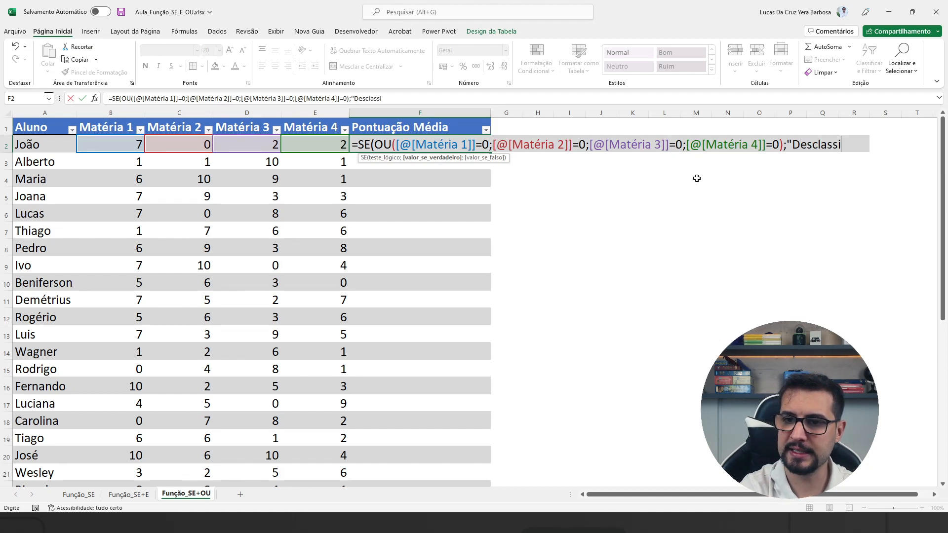
type("ficado\"")
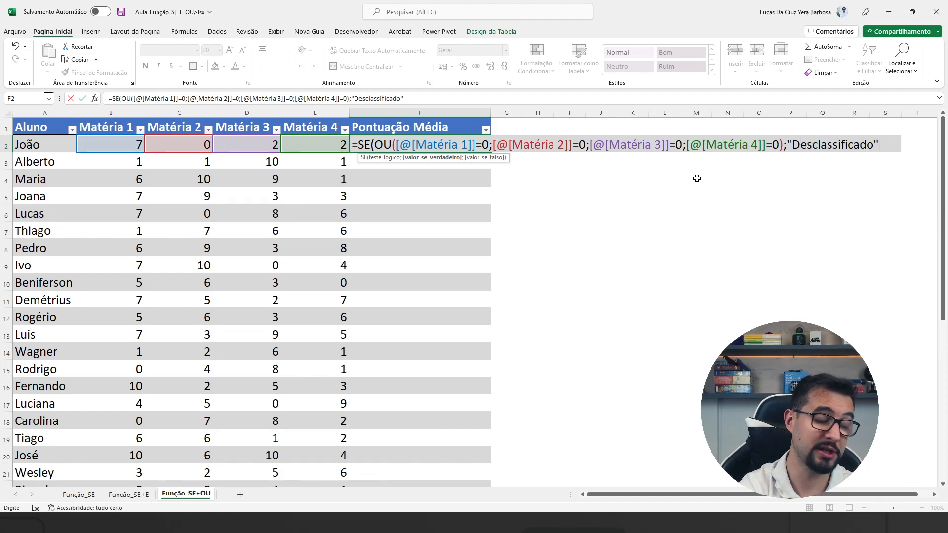
type(";")
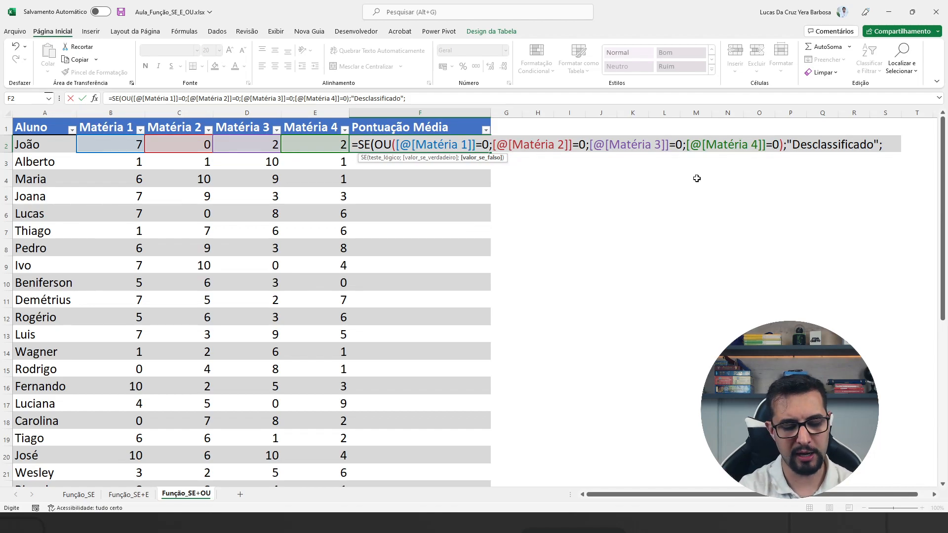
Use MÉDIA of the row's Matéria 1 to Matéria 4 as the value if false and close the SE function
type("MÉDIA(")
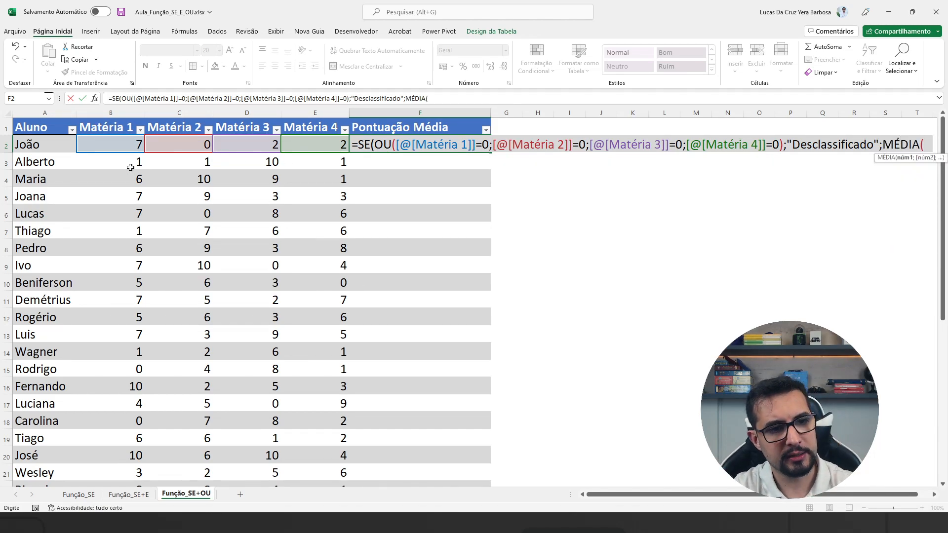
left_click(129, 145)
left_click_drag(153, 145, 320, 144)
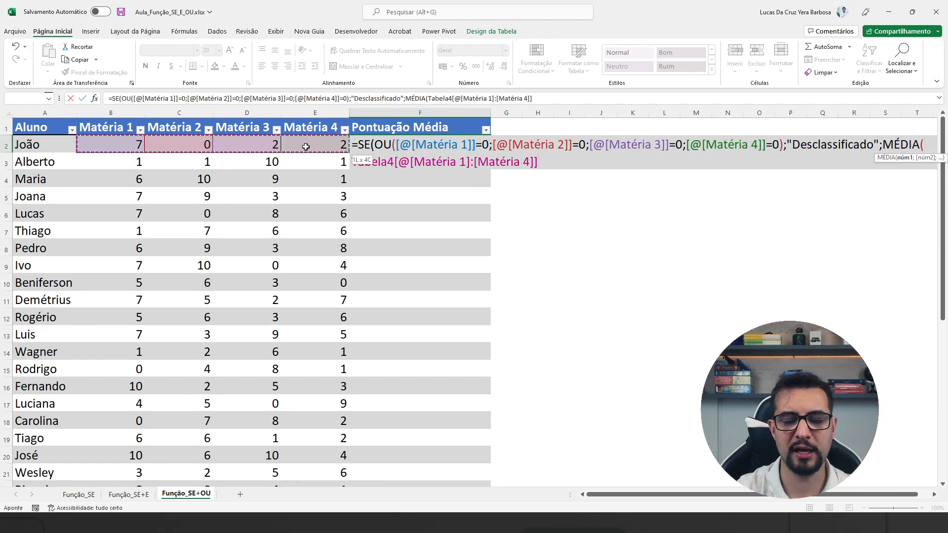
type(")")
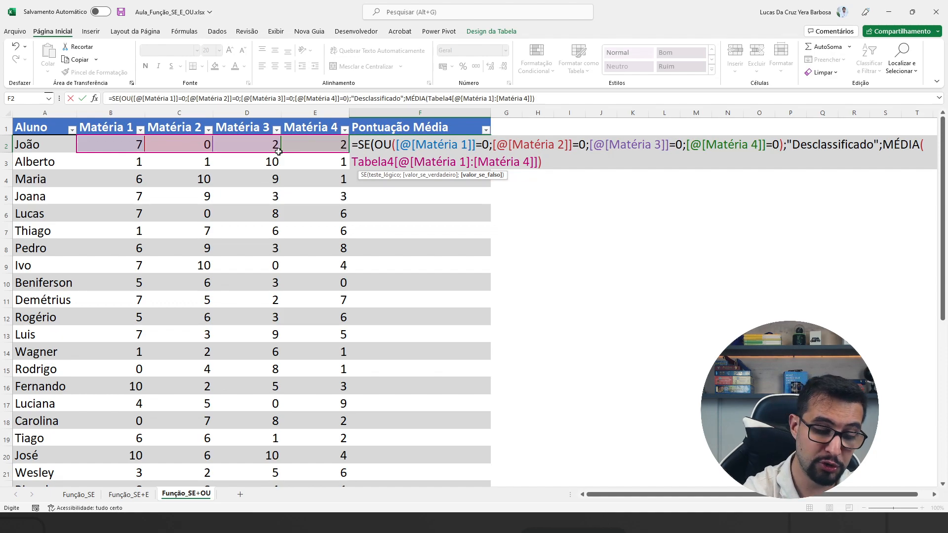
type(")")
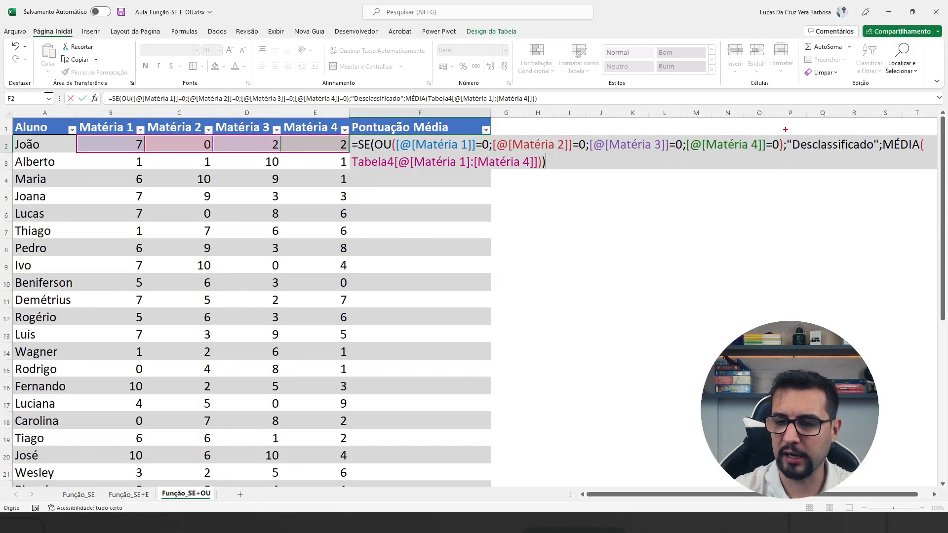
left_click_drag(785, 130, 878, 152)
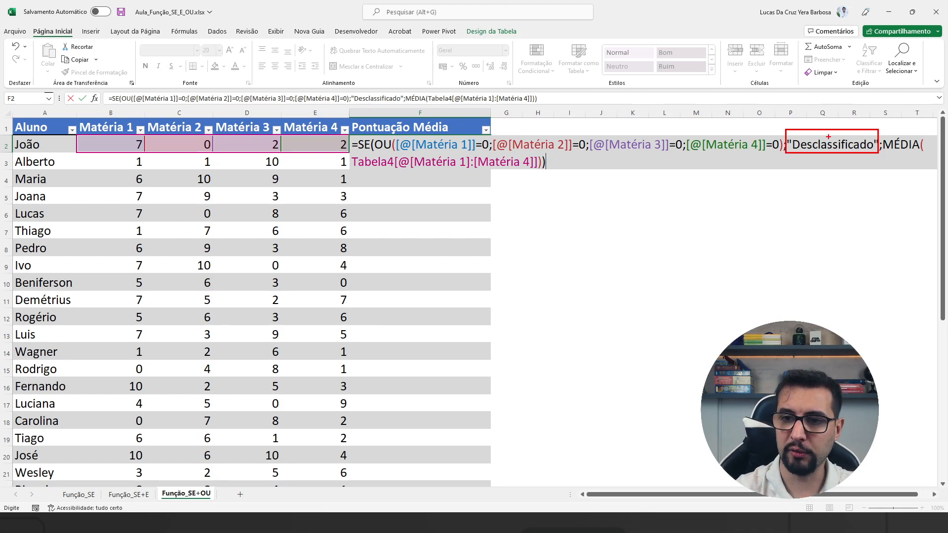
left_click_drag(814, 125, 808, 99)
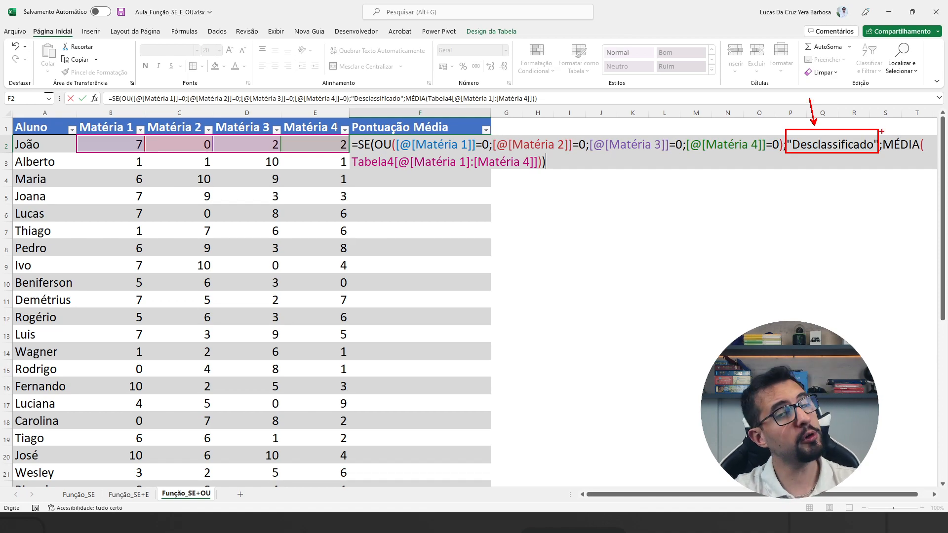
left_click_drag(884, 121, 887, 134)
left_click_drag(352, 148, 545, 170)
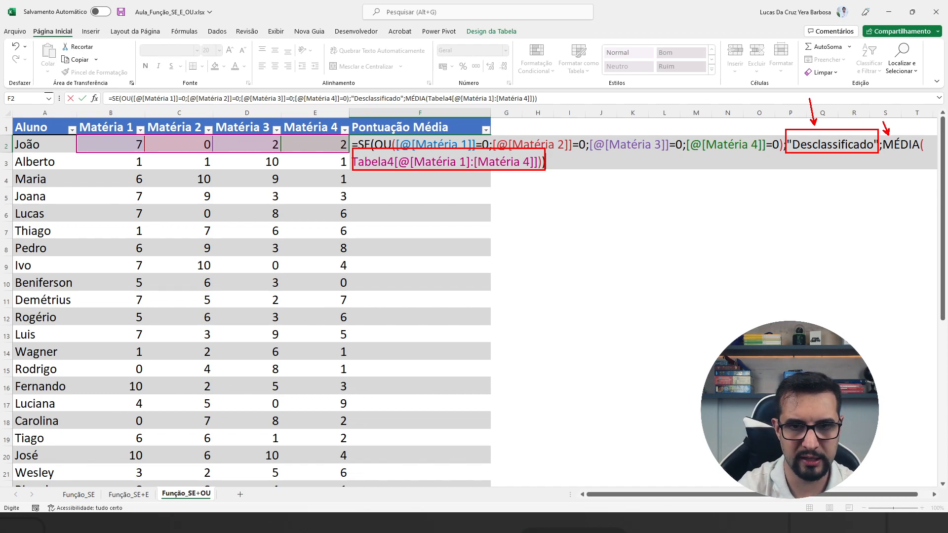
key("Escape")
Enter the F2 formula and fill it down the whole Pontuação Média column
key("Return")
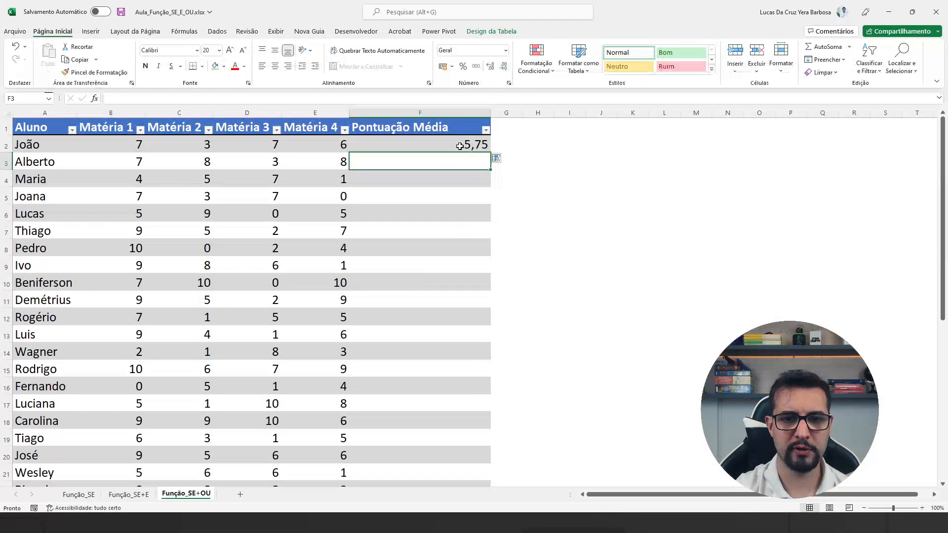
key("Up")
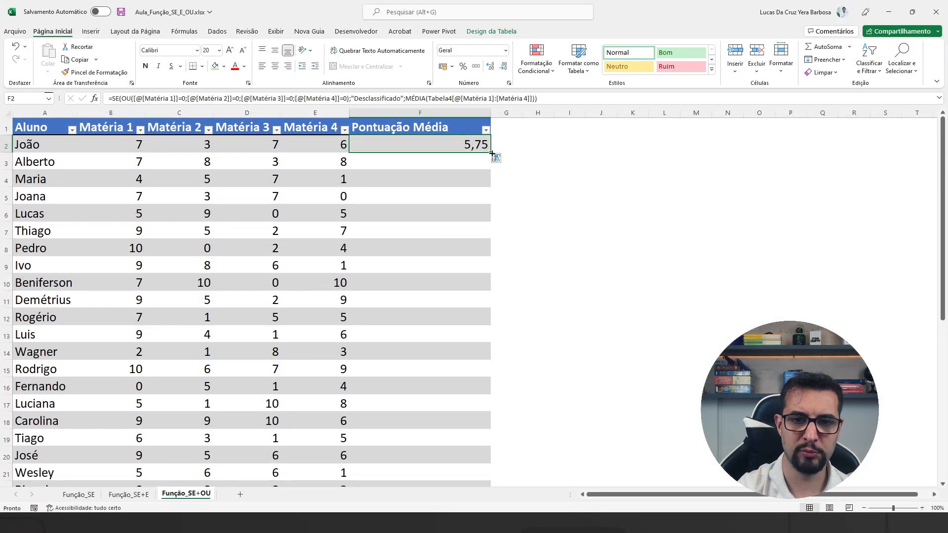
double_click(492, 153)
left_click(631, 226)
Check the result in F6 against the four Matéria grades in row 6
left_click(447, 214)
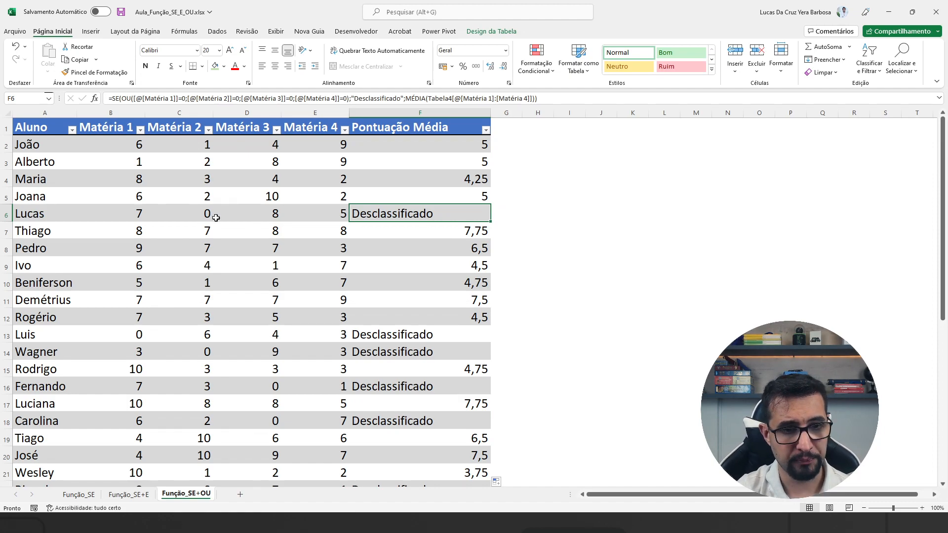
left_click(111, 214)
key("Right")
key("Right")
key("Right")
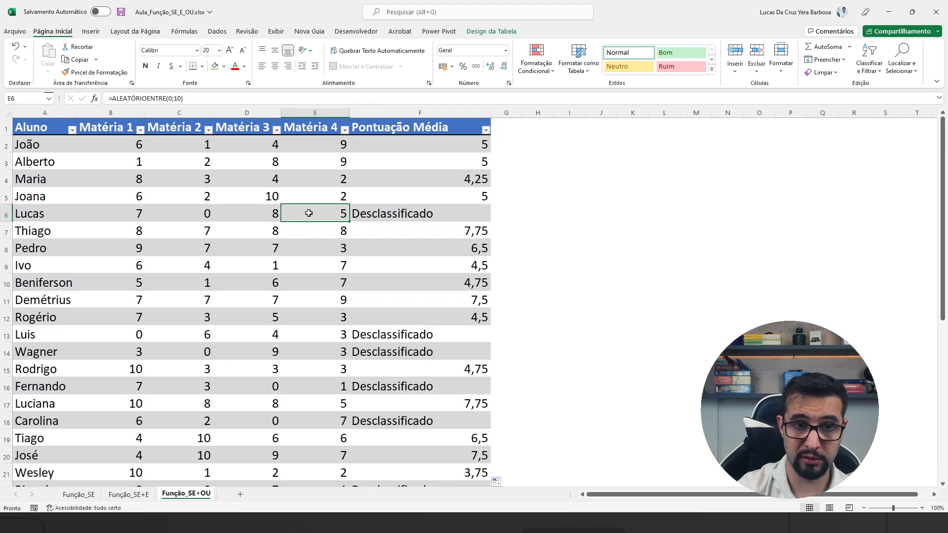
left_click(211, 216)
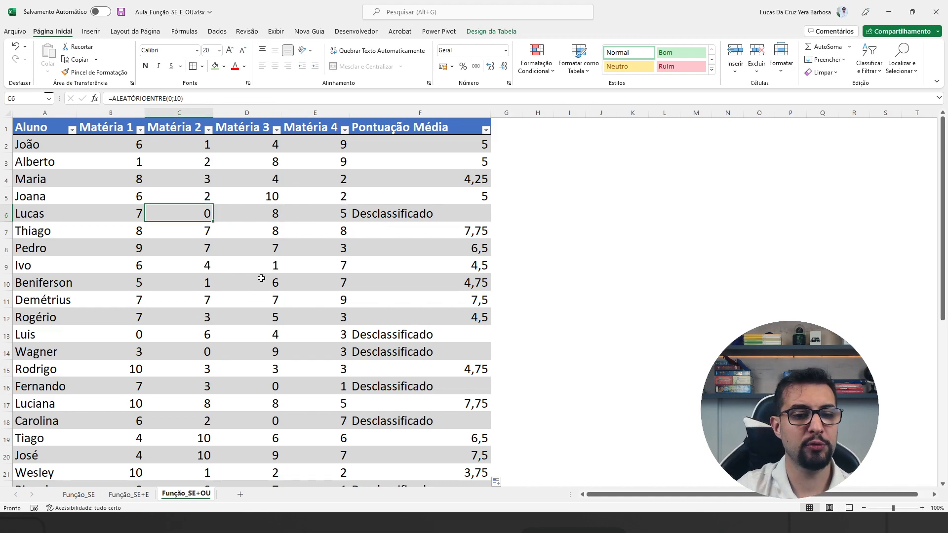